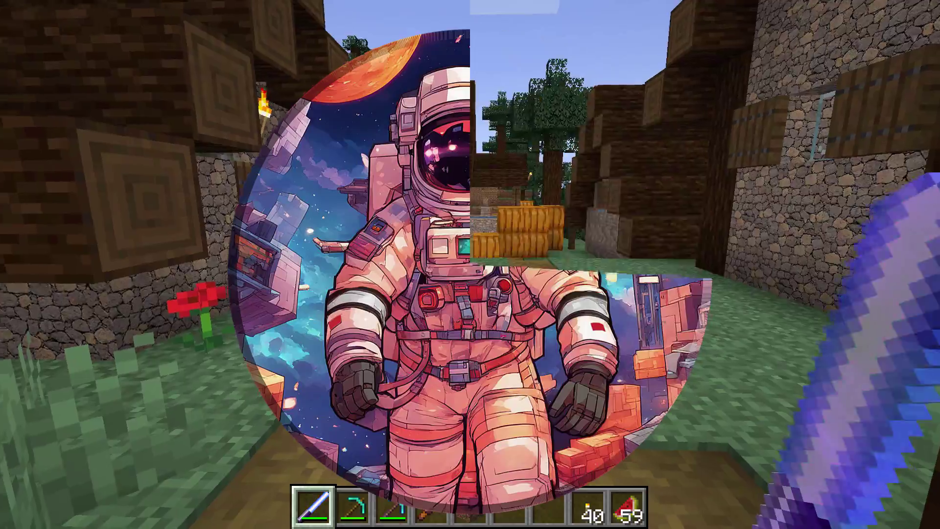
Walk up to the cobblestone stairs beside the village houses and switch to third-person view with F5.
{"action": "key", "text": "w"}
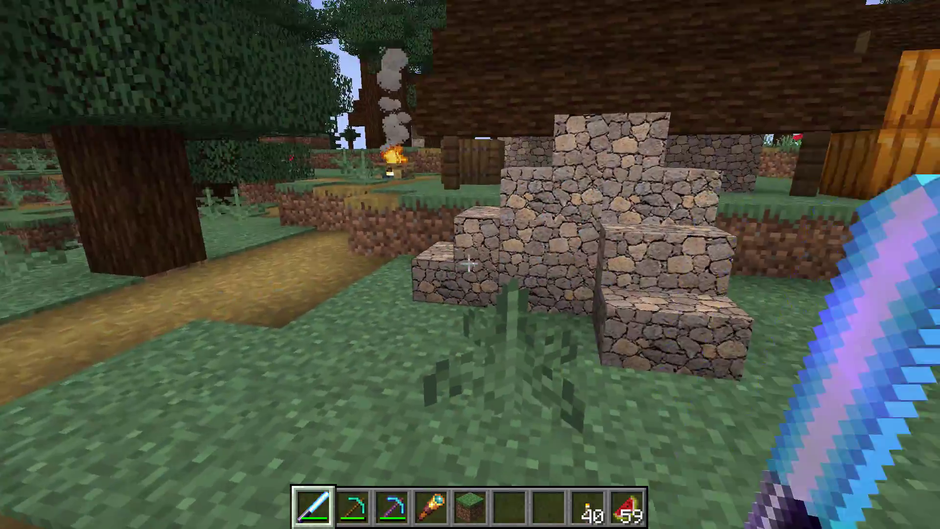
{"action": "key", "text": "w"}
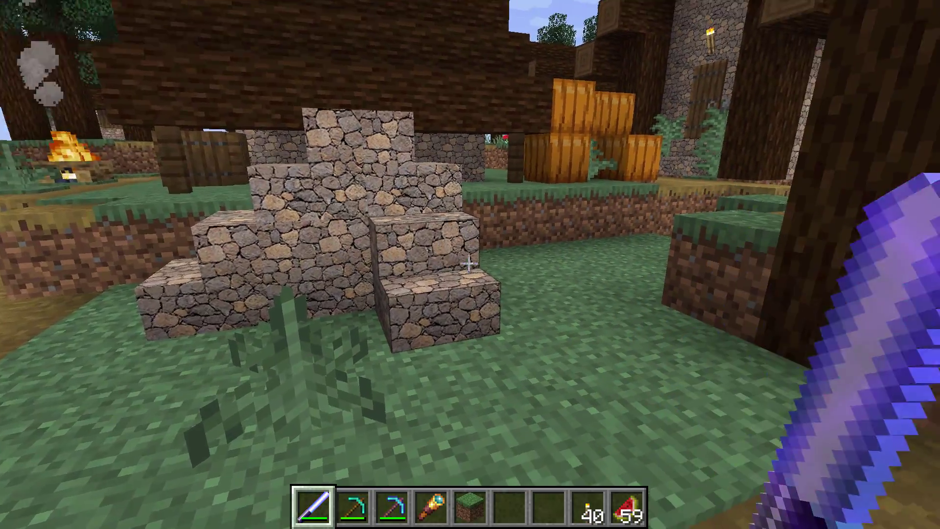
{"action": "key", "text": "F5"}
{"action": "key", "text": "F5"}
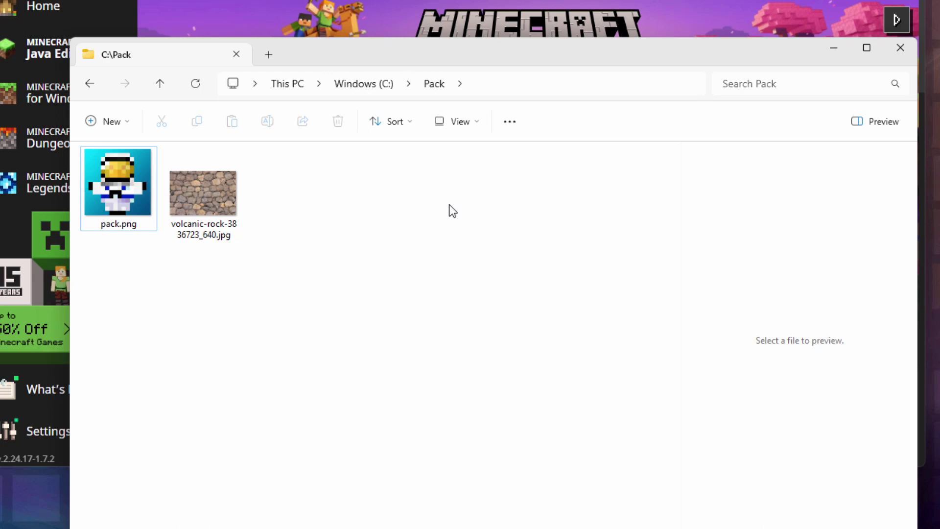
Preview volcanic-rock-3836723_640.jpg in a temporarily widened Preview pane.
{"action": "left_click", "coordinate": [199, 195]}
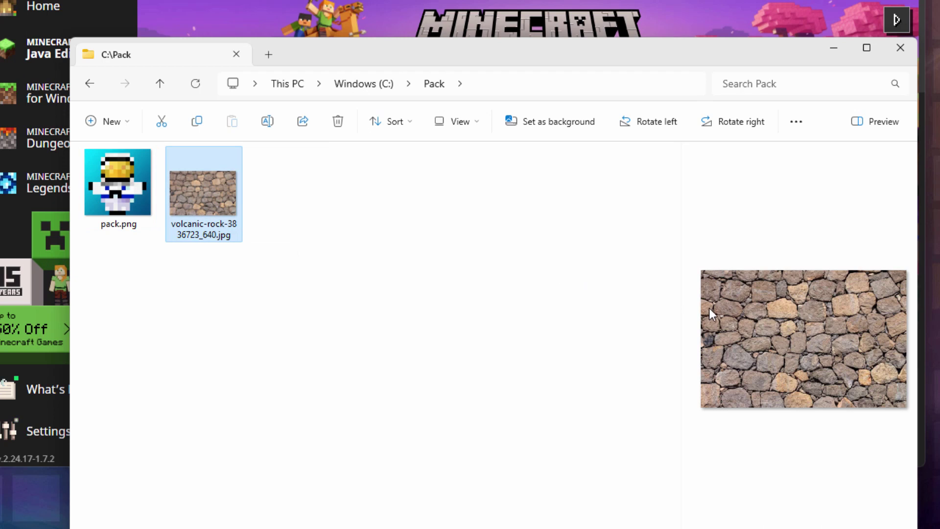
{"action": "left_click_drag", "start_coordinate": [682, 300], "coordinate": [348, 312]}
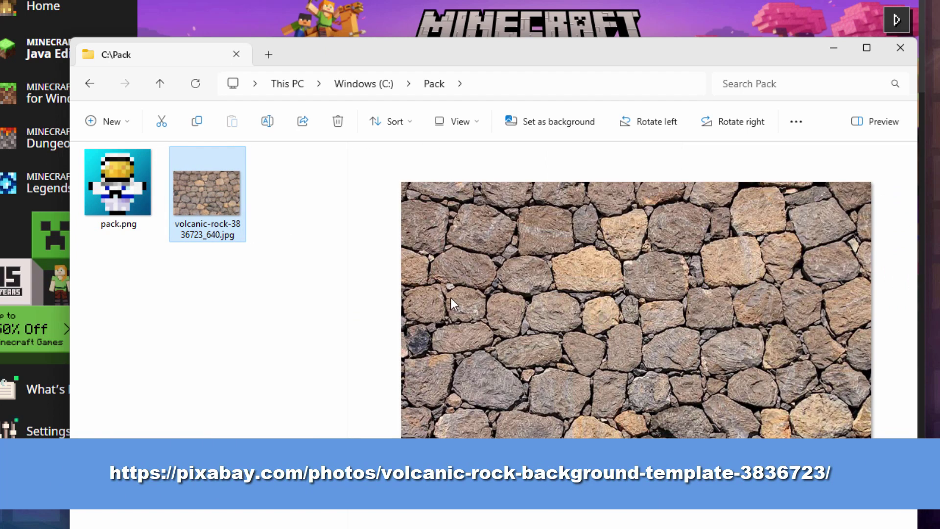
{"action": "left_click_drag", "start_coordinate": [348, 307], "coordinate": [698, 308]}
Select pack.png and check its info: a 128 x 128 paint.net image of 8.22 KB.
{"action": "left_click", "coordinate": [112, 202]}
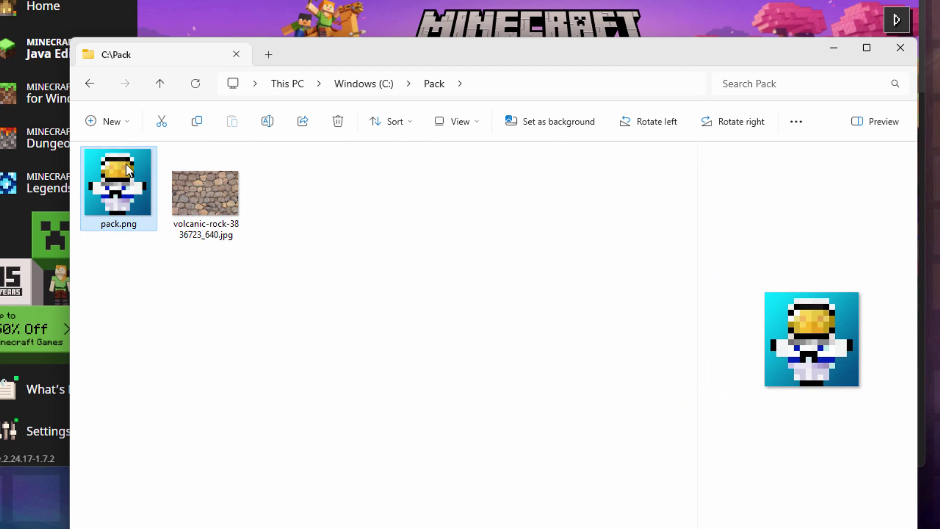
{"action": "mouse_move", "coordinate": [131, 189]}
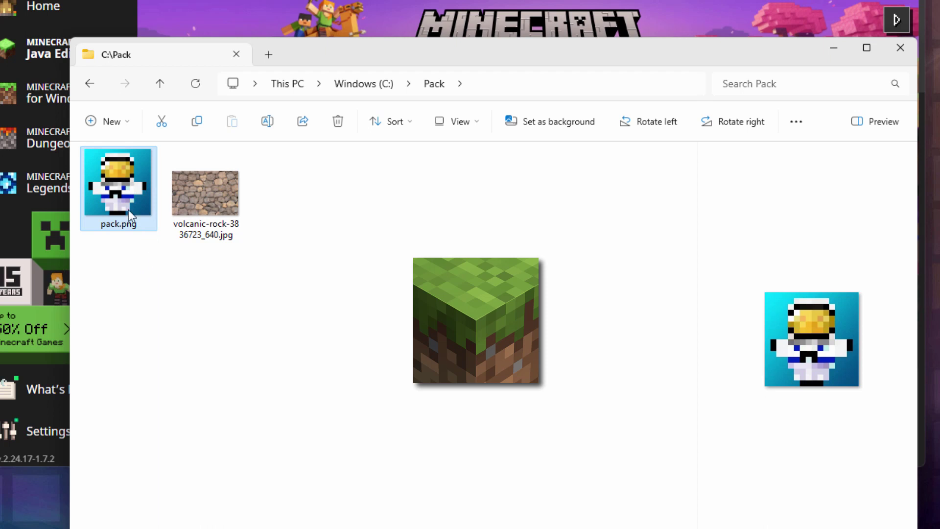
{"action": "mouse_move", "coordinate": [113, 170]}
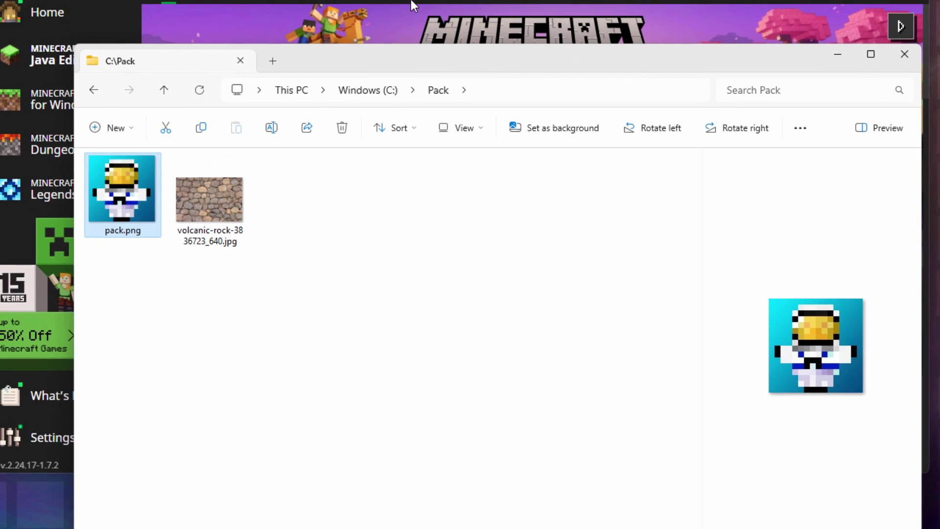
In the launcher's Installations list, open the Latest release 1.20.6 game folder.
{"action": "left_click", "coordinate": [408, 25]}
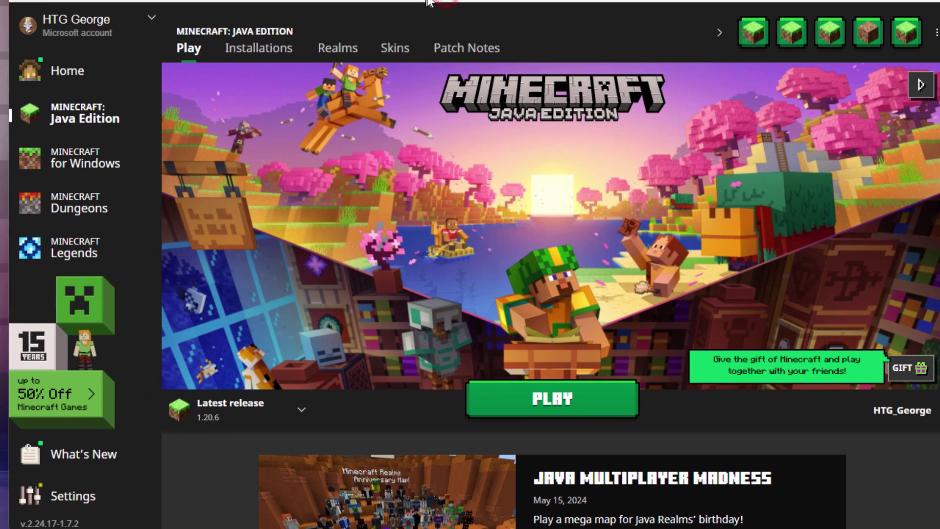
{"action": "key", "text": "alt+Tab"}
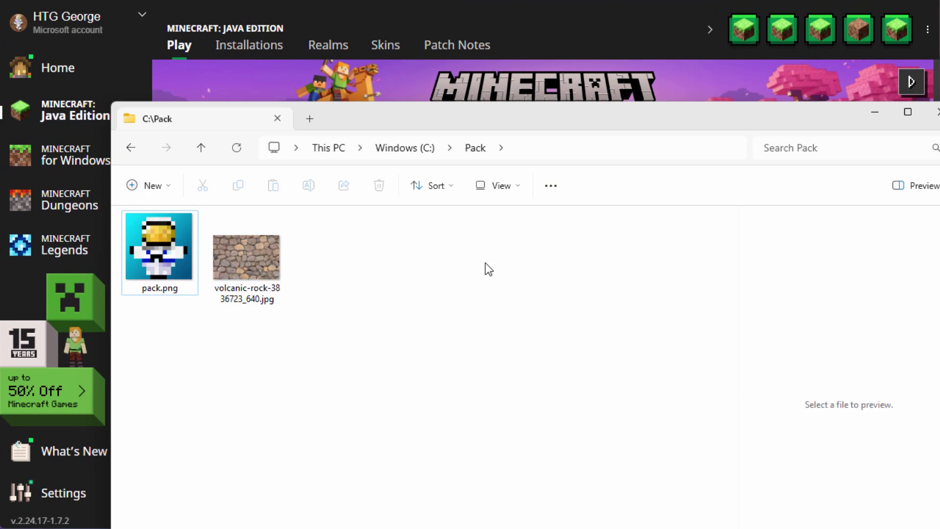
{"action": "key", "text": "alt+Tab"}
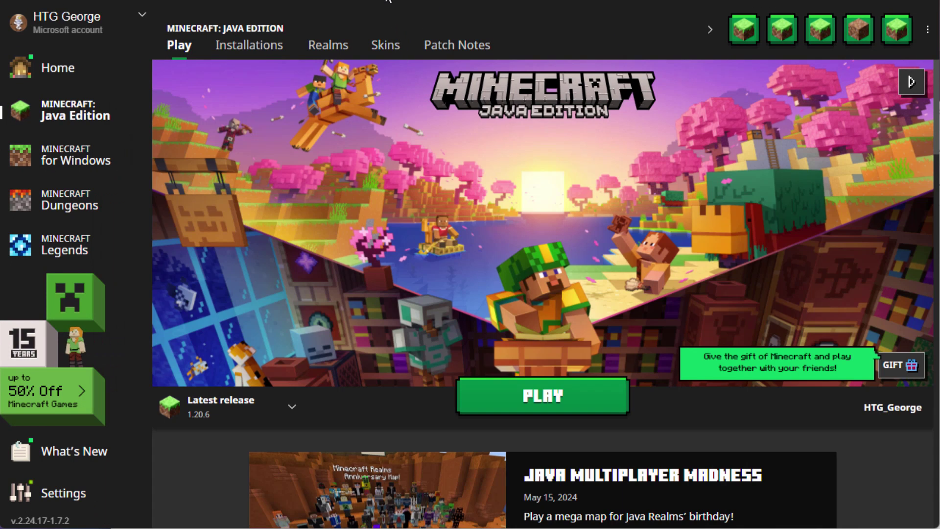
{"action": "left_click", "coordinate": [246, 46]}
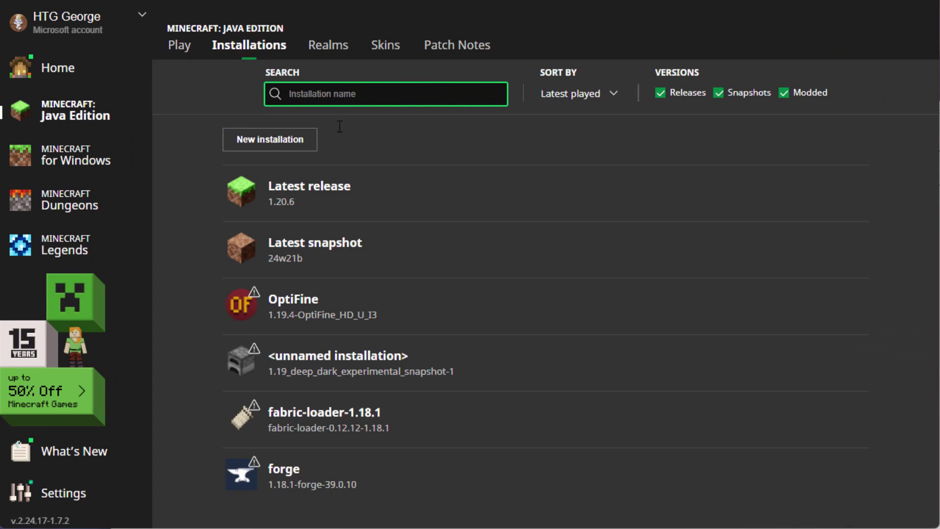
{"action": "mouse_move", "coordinate": [317, 204]}
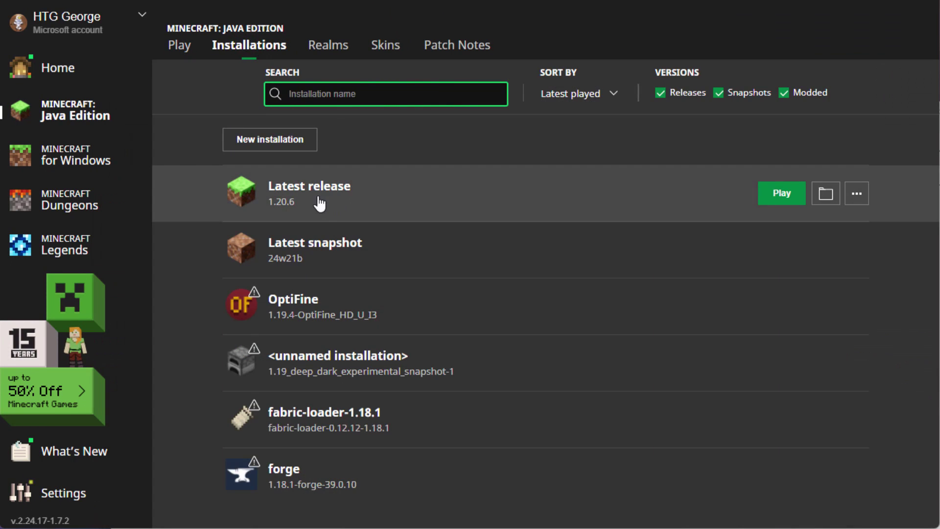
{"action": "left_click", "coordinate": [825, 196]}
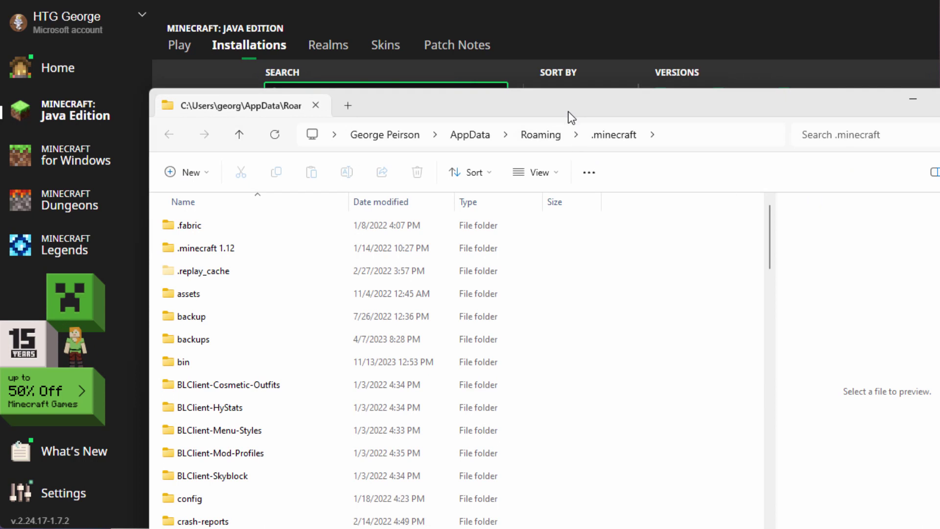
Open .minecraft\versions\1.20.6 and show 1.20.6.jar and 1.20.6.json as large icons.
{"action": "left_click_drag", "start_coordinate": [568, 110], "coordinate": [477, 61]}
{"action": "scroll", "coordinate": [174, 341], "scroll_direction": "down", "scroll_amount": 11}
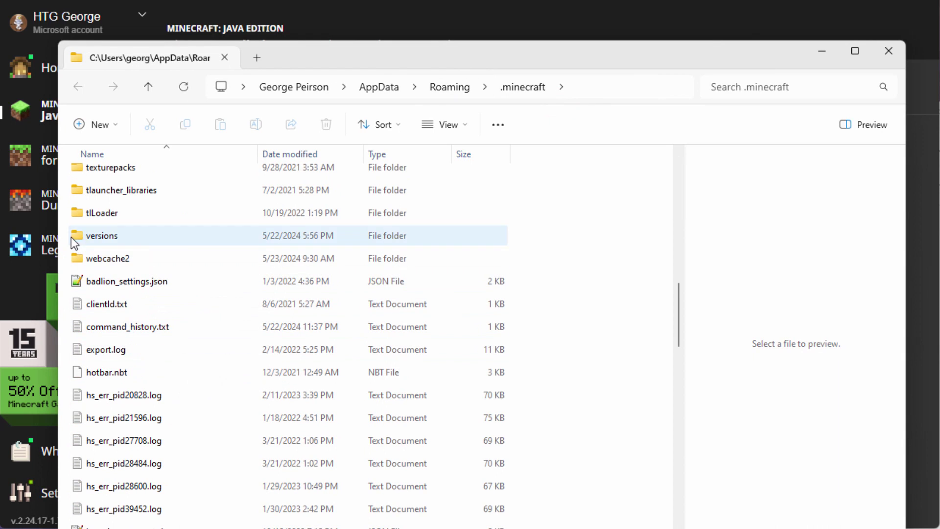
{"action": "double_click", "coordinate": [79, 235]}
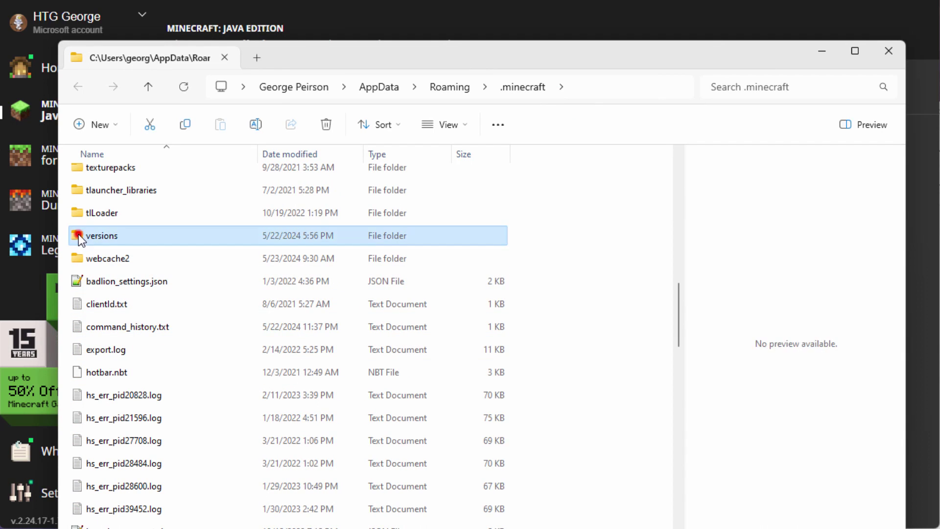
{"action": "scroll", "coordinate": [140, 271], "scroll_direction": "down", "scroll_amount": 20}
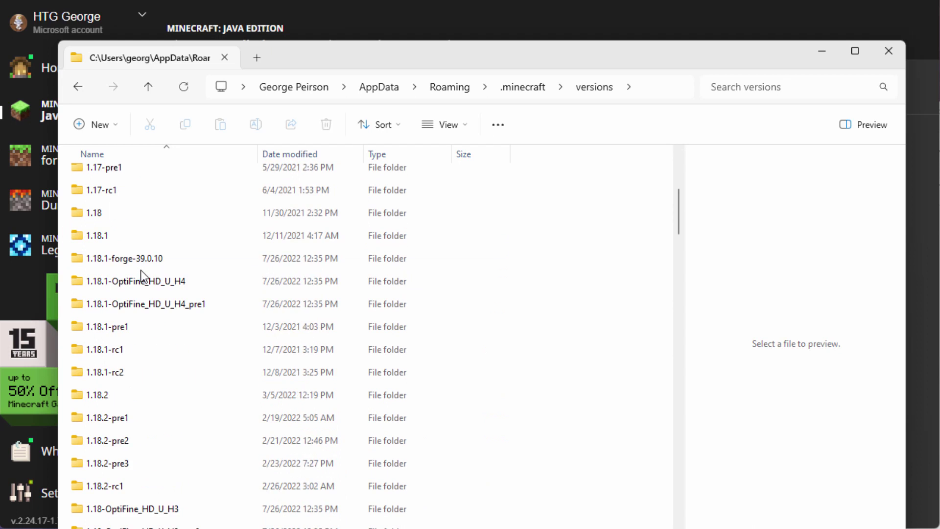
{"action": "scroll", "coordinate": [141, 270], "scroll_direction": "down", "scroll_amount": 4}
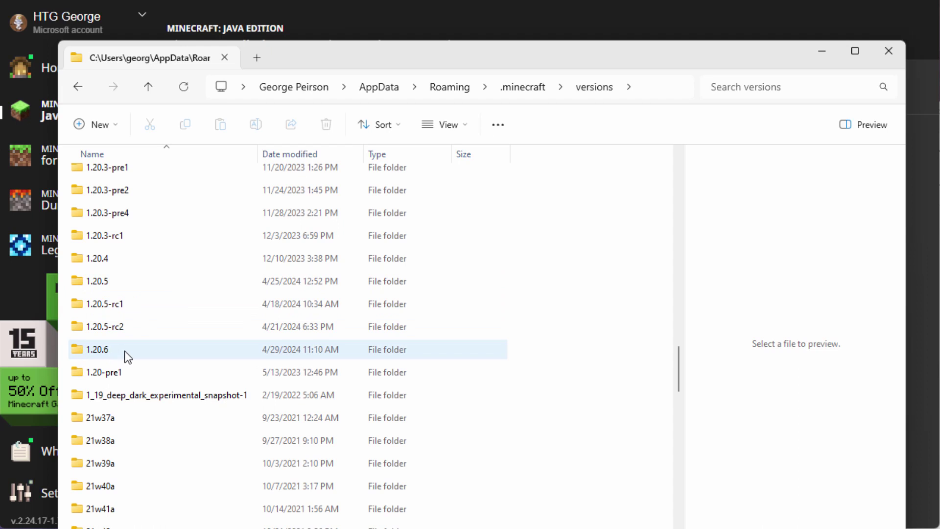
{"action": "left_click", "coordinate": [124, 350]}
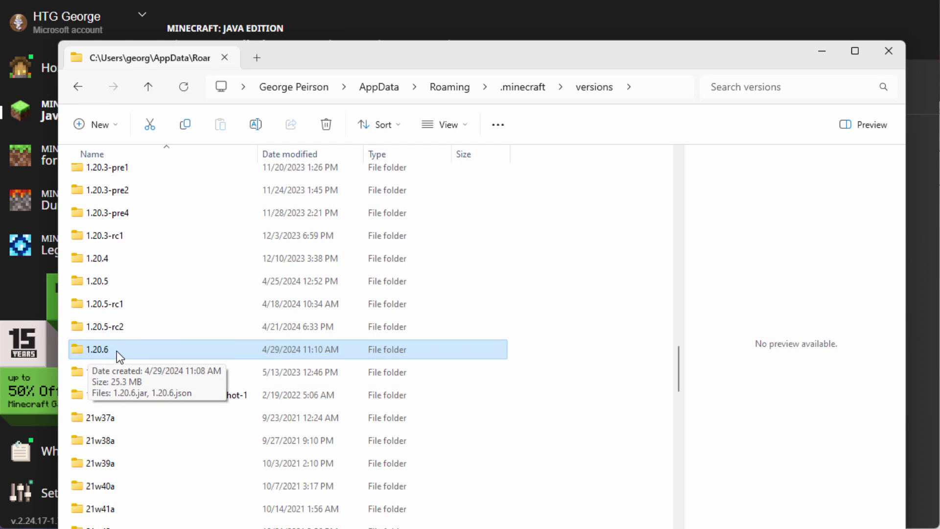
{"action": "double_click", "coordinate": [80, 350]}
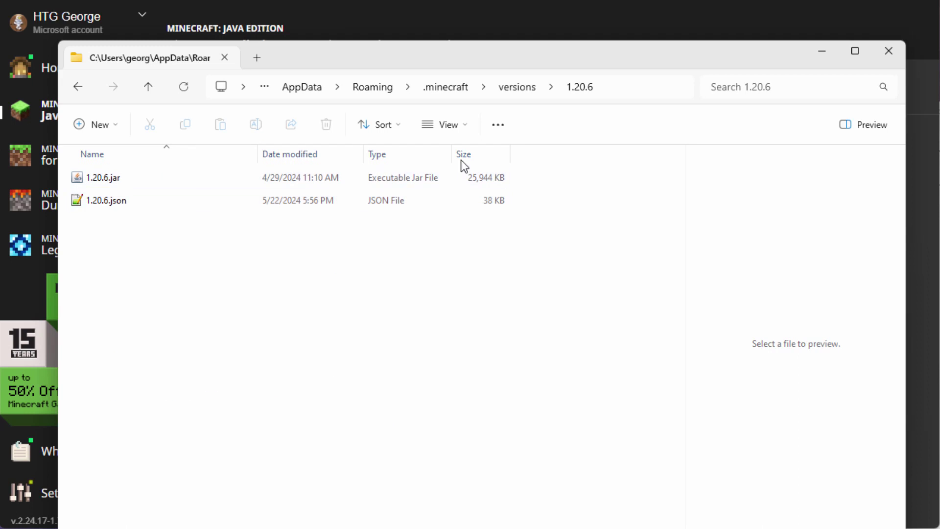
{"action": "left_click", "coordinate": [465, 126]}
{"action": "left_click", "coordinate": [450, 183]}
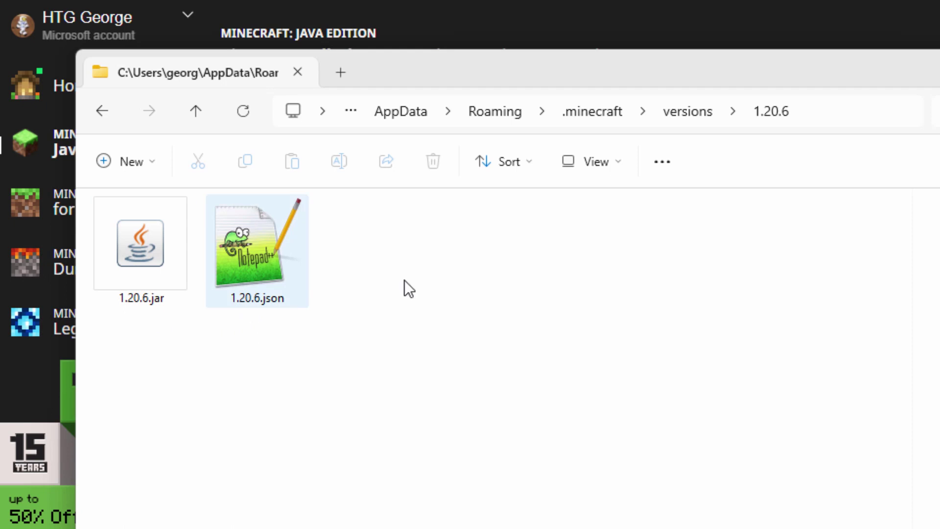
Turn on File name extensions in the View > Show options.
{"action": "left_click", "coordinate": [618, 159]}
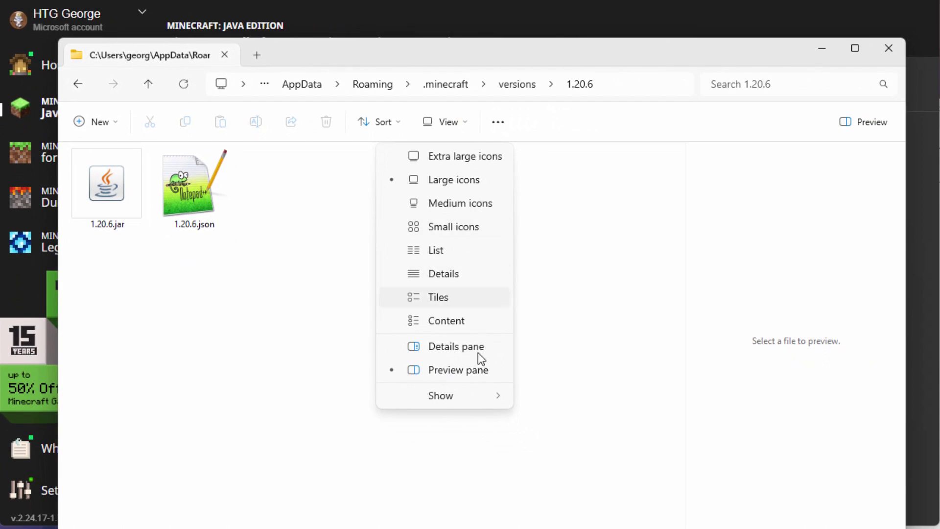
{"action": "left_click", "coordinate": [454, 400]}
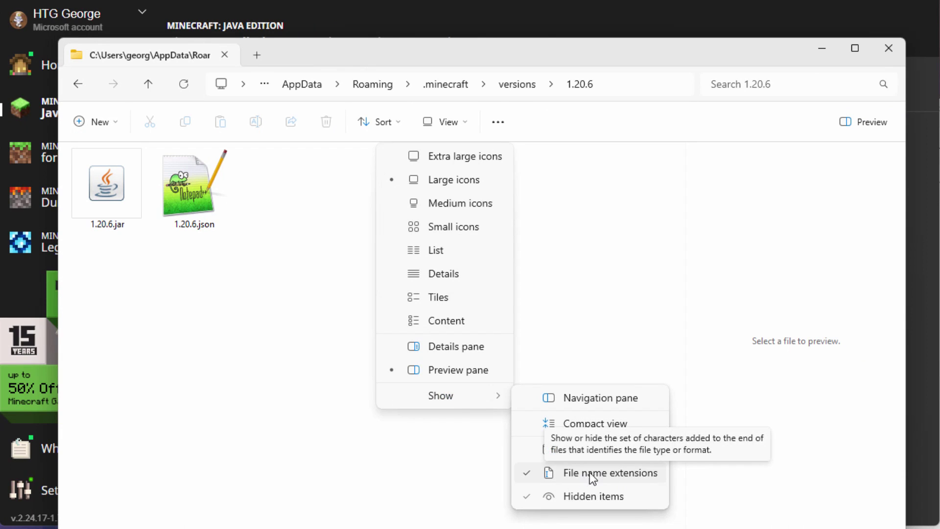
{"action": "left_click", "coordinate": [320, 317]}
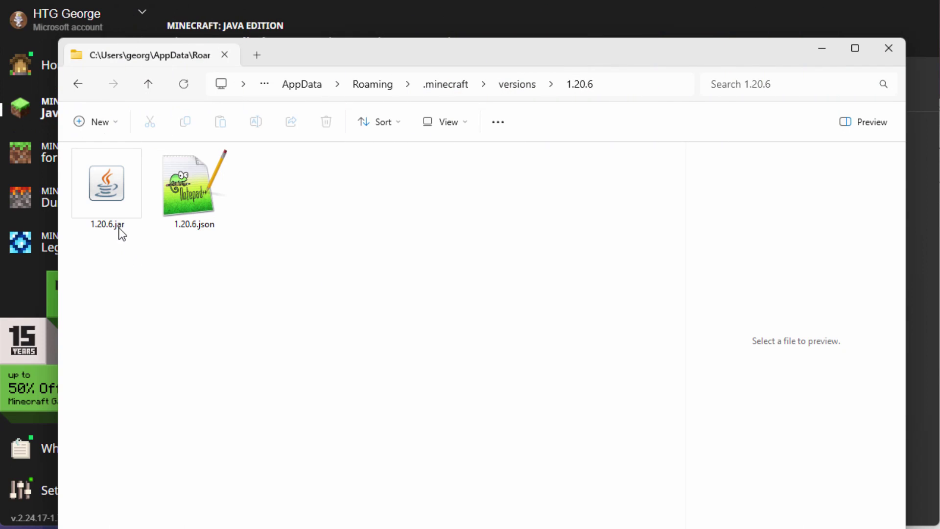
Place the two windows side by side and copy 1.20.6.jar into C:\Pack.
{"action": "left_click", "coordinate": [115, 226]}
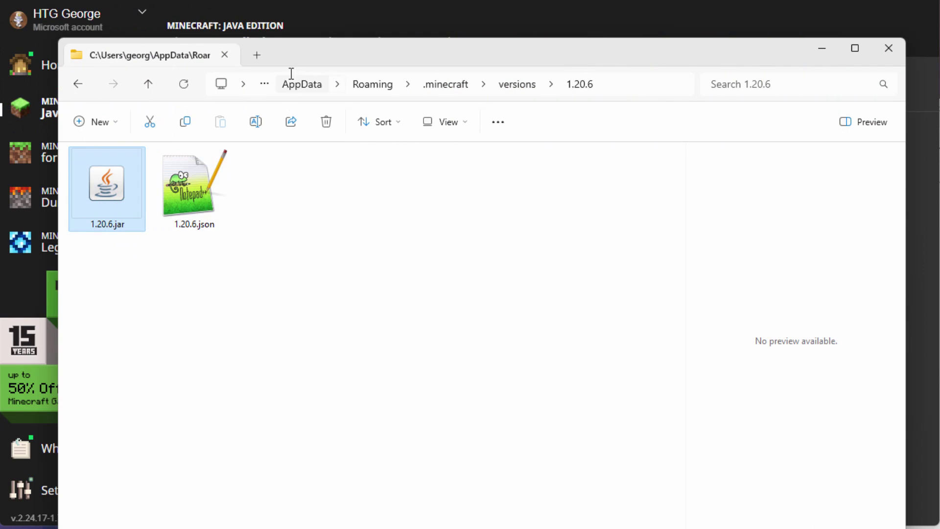
{"action": "left_click_drag", "start_coordinate": [283, 55], "coordinate": [595, 63]}
{"action": "key", "text": "alt+Tab"}
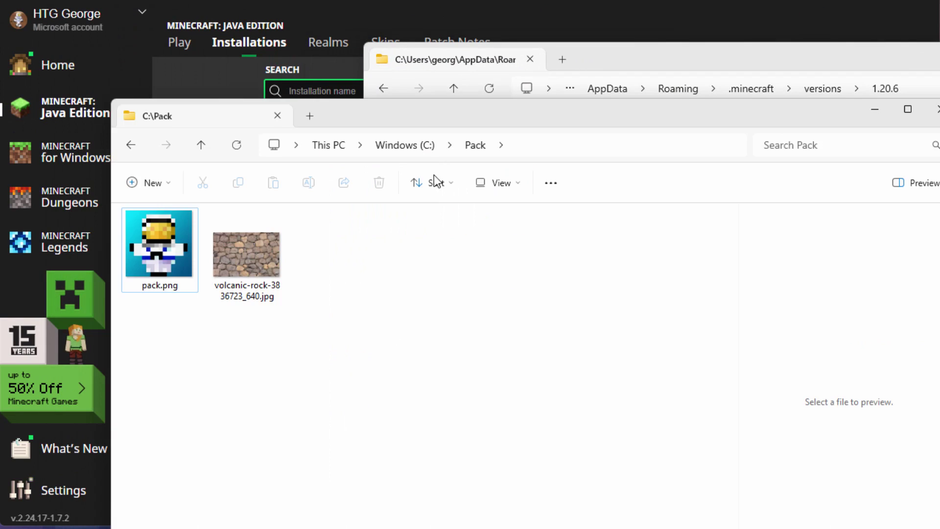
{"action": "left_click_drag", "start_coordinate": [427, 116], "coordinate": [336, 128]}
{"action": "left_click", "coordinate": [586, 58]}
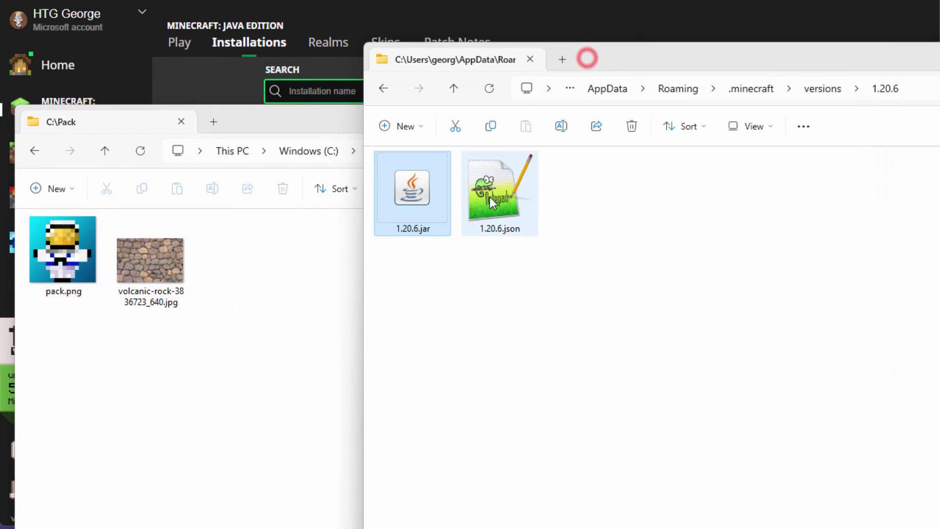
{"action": "right_click", "coordinate": [427, 181]}
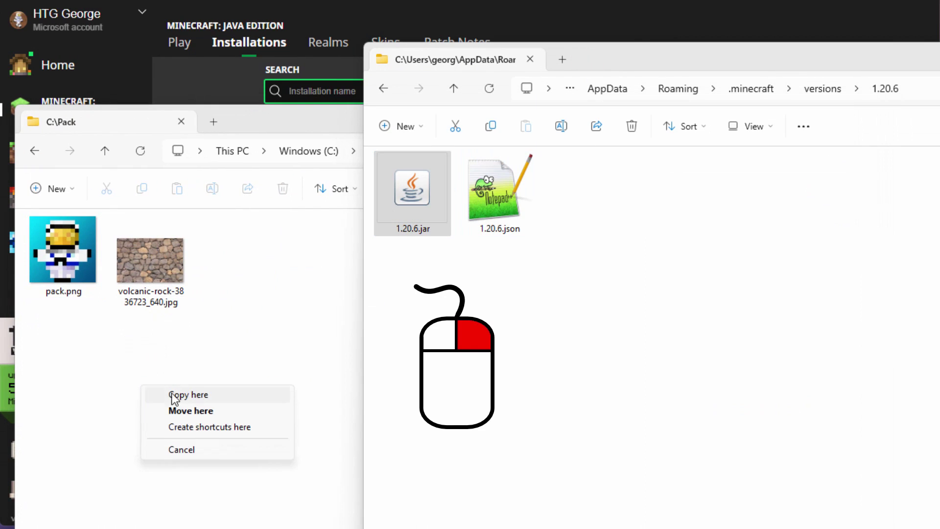
{"action": "left_click", "coordinate": [174, 393]}
{"action": "left_click_drag", "start_coordinate": [707, 52], "coordinate": [449, 55]}
Close the version folder window and rename 1.20.6.jar to 1.20.6.zip, accepting the extension warning.
{"action": "left_click", "coordinate": [929, 62]}
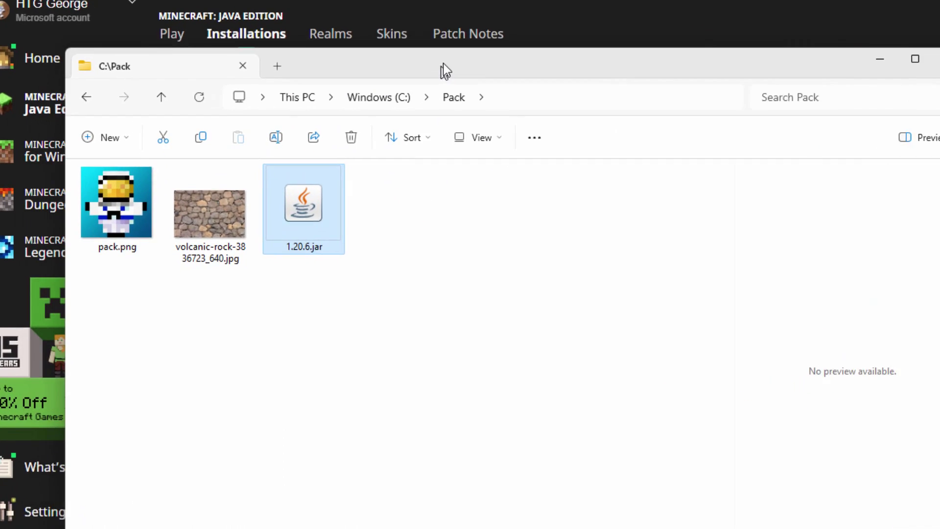
{"action": "left_click", "coordinate": [245, 292]}
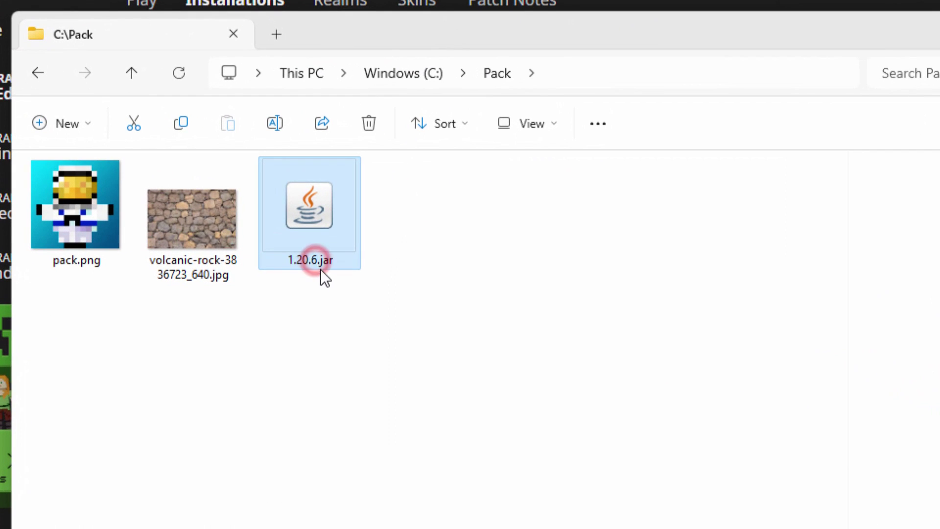
{"action": "left_click", "coordinate": [342, 261]}
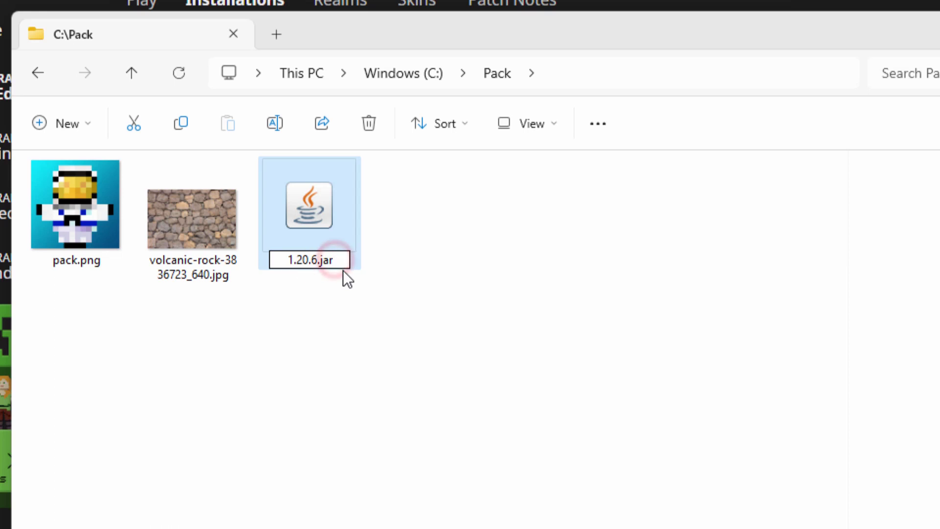
{"action": "key", "text": "BackSpace"}
{"action": "key", "text": "BackSpace"}
{"action": "key", "text": "BackSpace"}
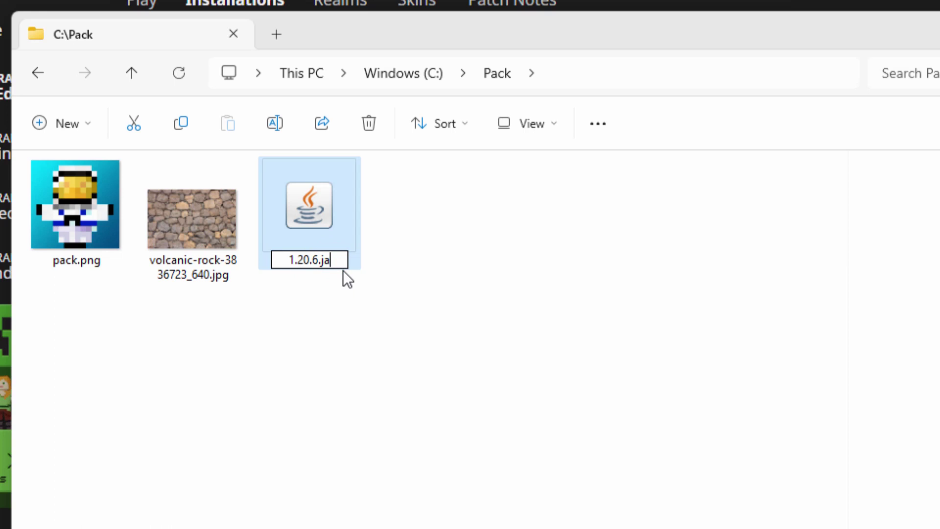
{"action": "type", "text": "zip"}
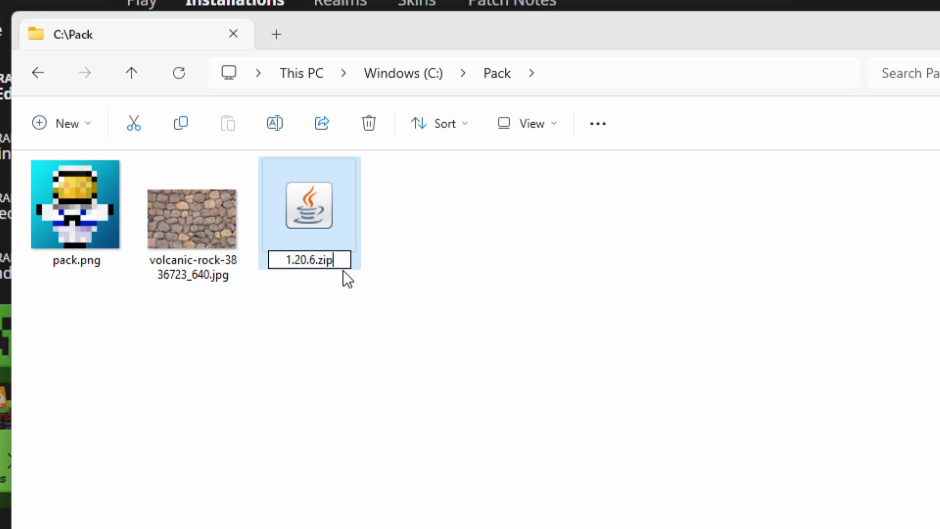
{"action": "key", "text": "Return"}
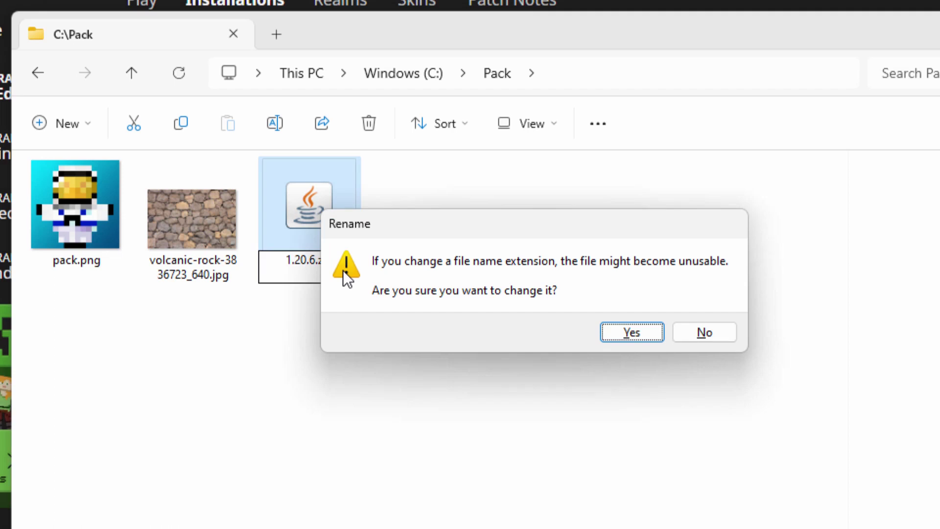
{"action": "left_click", "coordinate": [609, 335]}
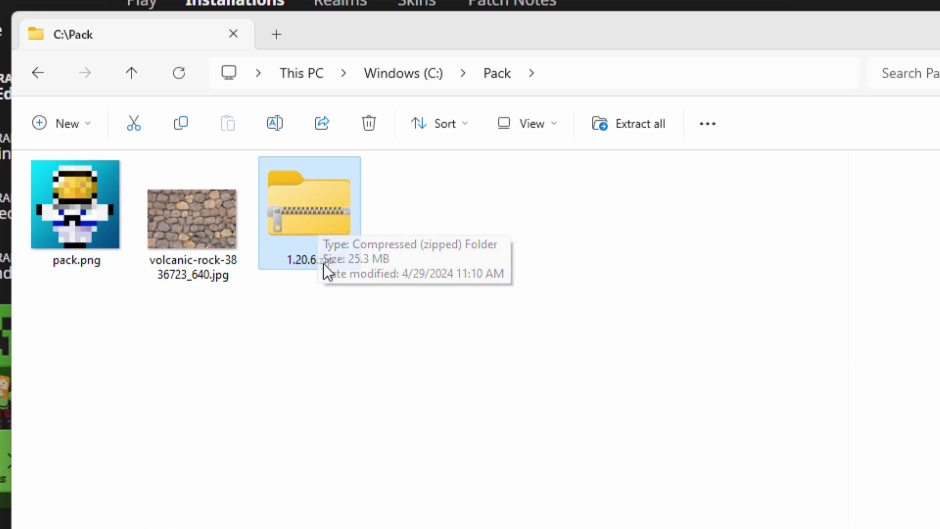
Open 1.20.6.zip in a new window and preview its default pack.png.
{"action": "right_click", "coordinate": [303, 202]}
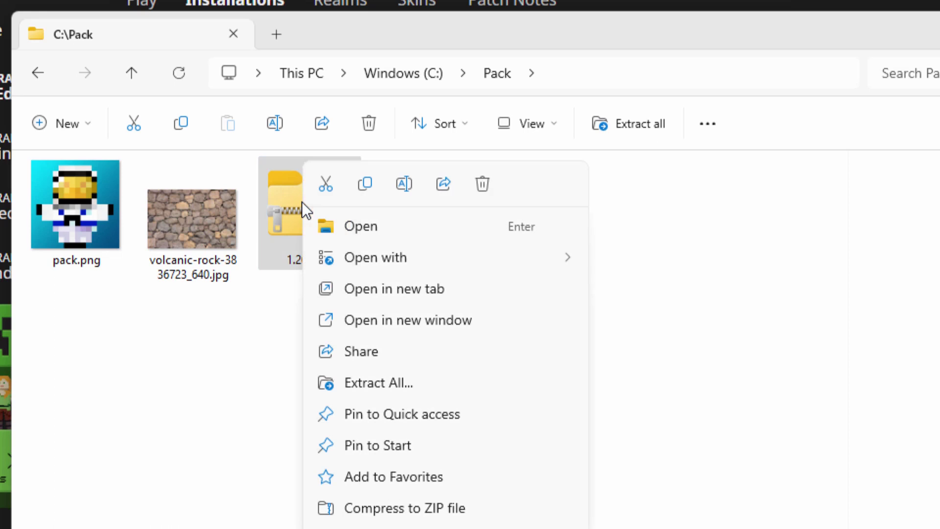
{"action": "left_click", "coordinate": [377, 323]}
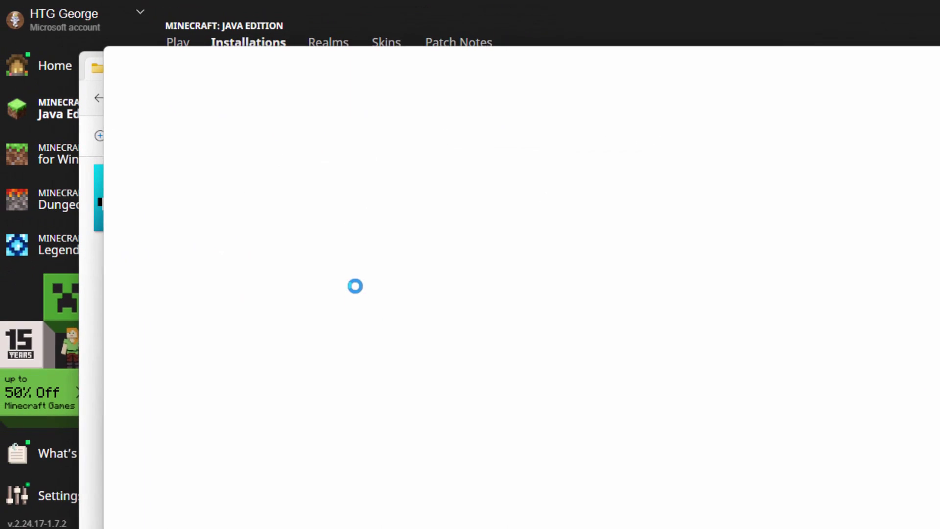
{"action": "left_click_drag", "start_coordinate": [445, 25], "coordinate": [447, 6]}
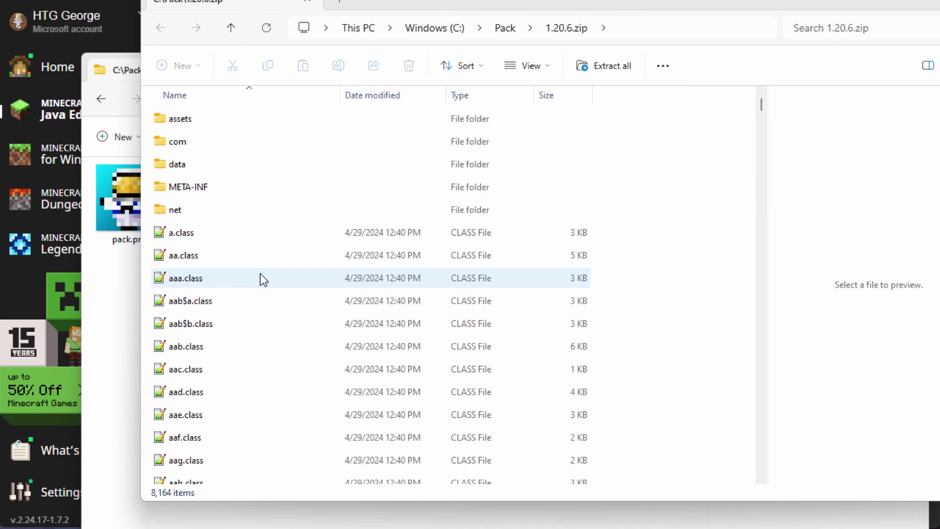
{"action": "left_click_drag", "start_coordinate": [357, 6], "coordinate": [385, 6]}
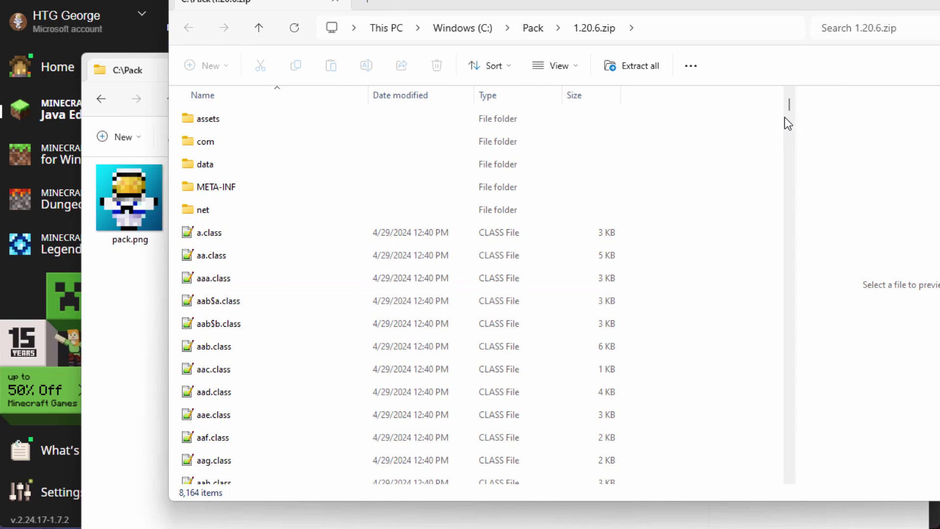
{"action": "left_click_drag", "start_coordinate": [790, 104], "coordinate": [789, 444]}
{"action": "left_click", "coordinate": [238, 187]}
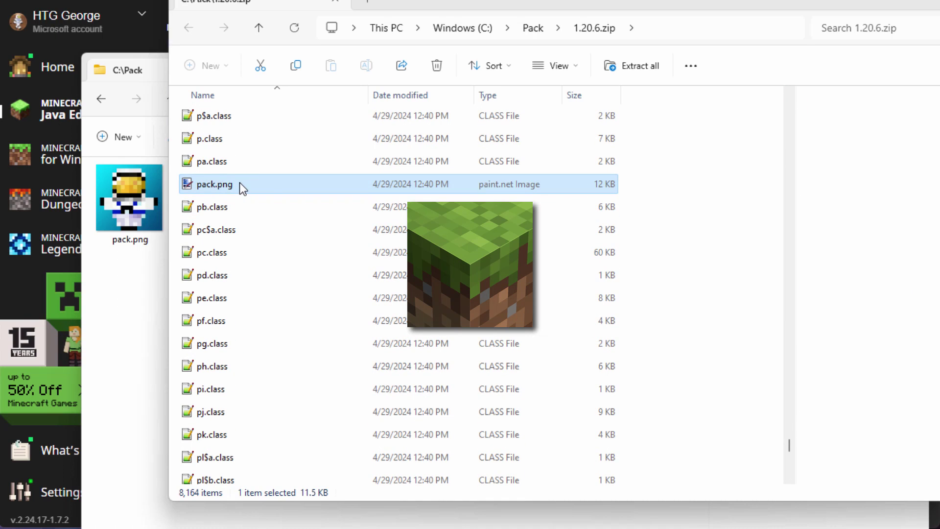
{"action": "left_click_drag", "start_coordinate": [789, 445], "coordinate": [774, 75]}
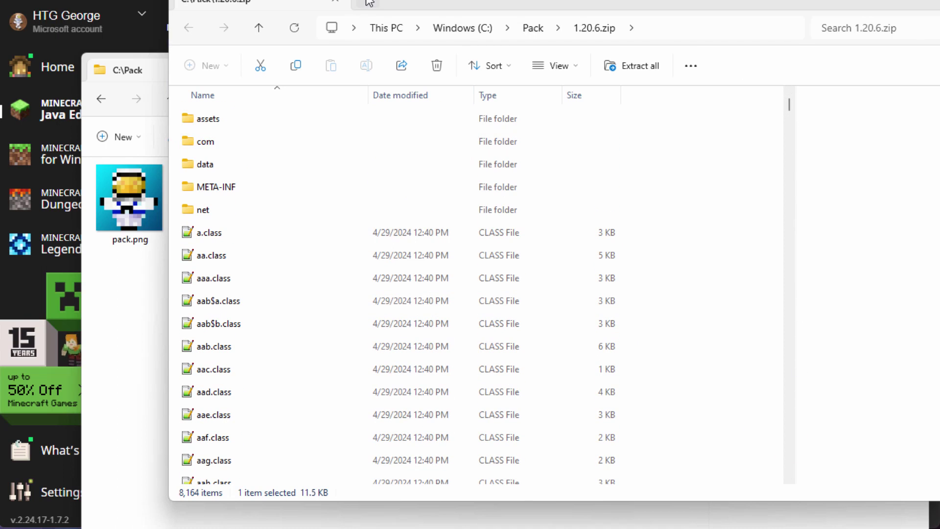
Browse to assets\minecraft\textures\block, switch to List view and select cobblestone.png.
{"action": "double_click", "coordinate": [191, 118]}
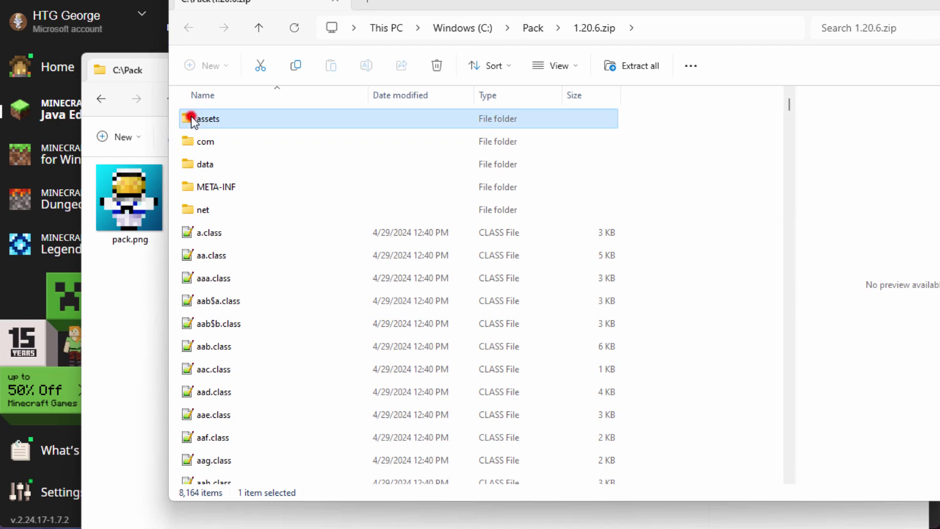
{"action": "double_click", "coordinate": [190, 118]}
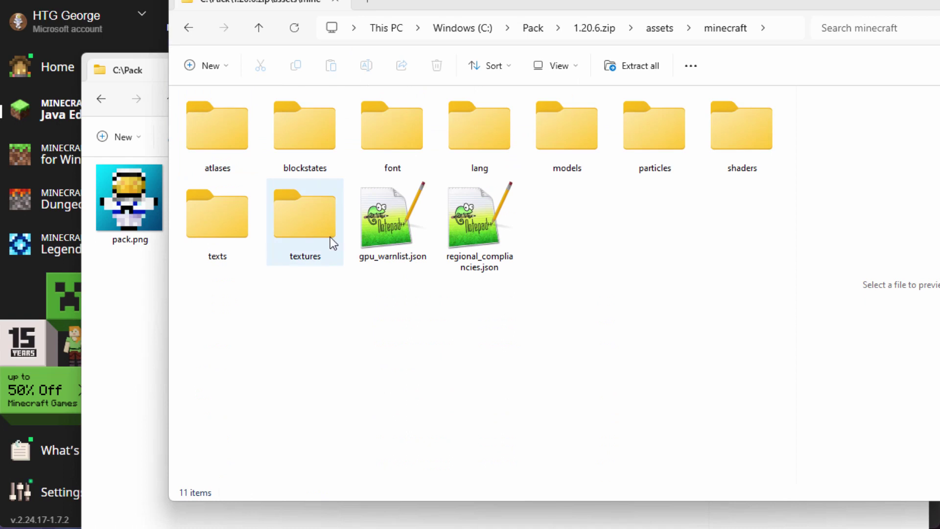
{"action": "double_click", "coordinate": [303, 211]}
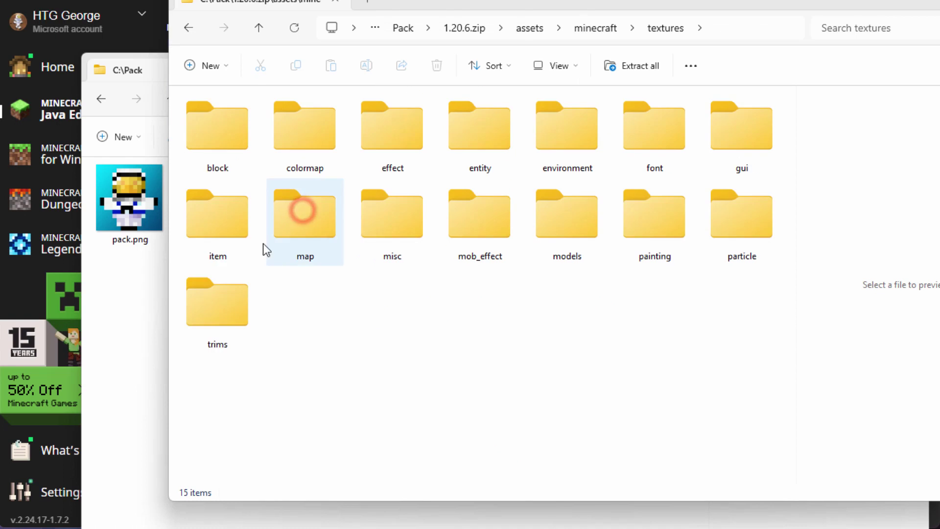
{"action": "double_click", "coordinate": [217, 140]}
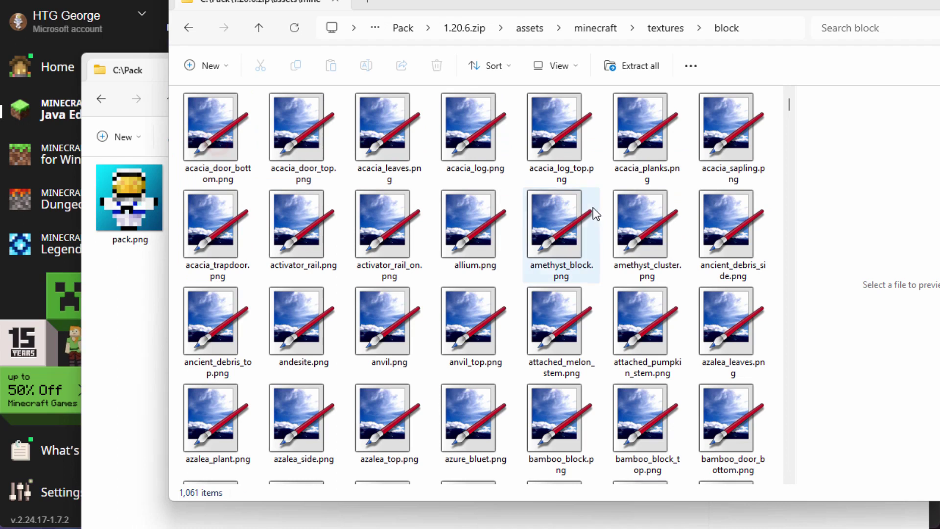
{"action": "left_click", "coordinate": [576, 63]}
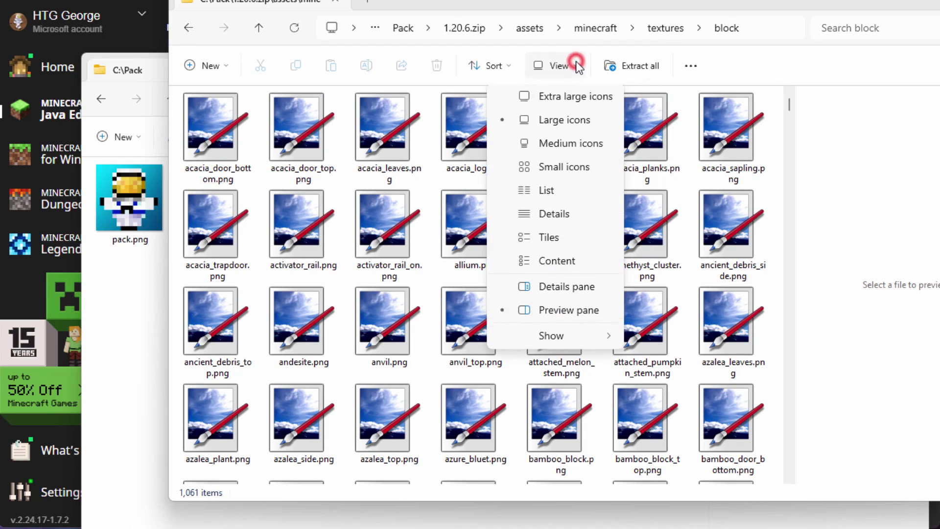
{"action": "left_click", "coordinate": [547, 194]}
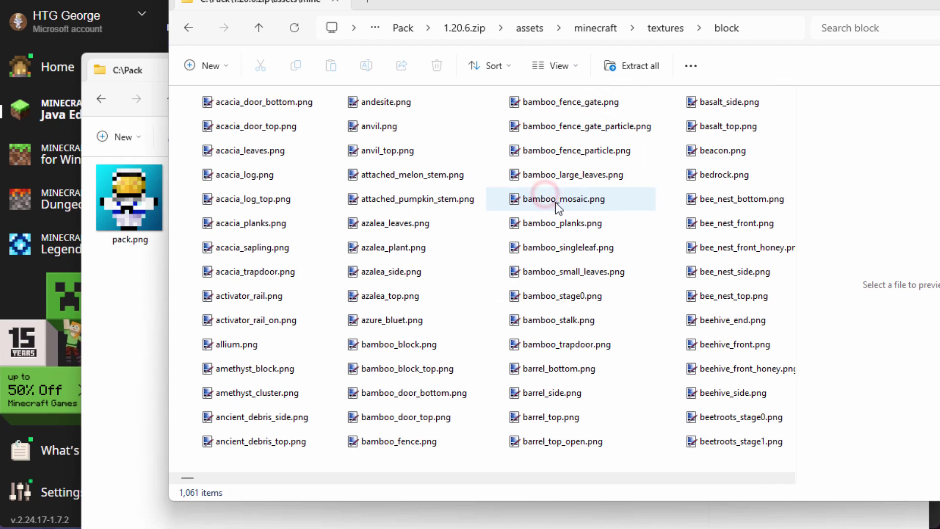
{"action": "left_click", "coordinate": [587, 477]}
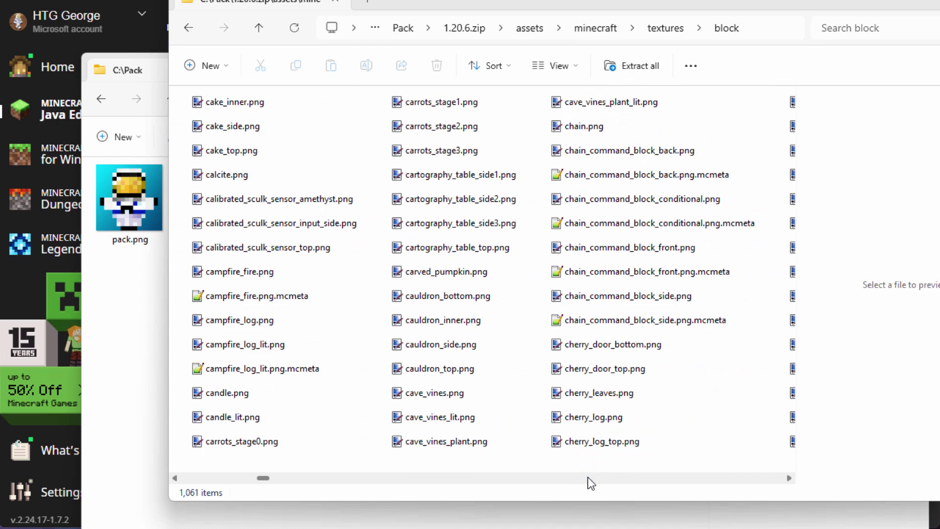
{"action": "left_click", "coordinate": [587, 477]}
{"action": "left_click", "coordinate": [408, 439]}
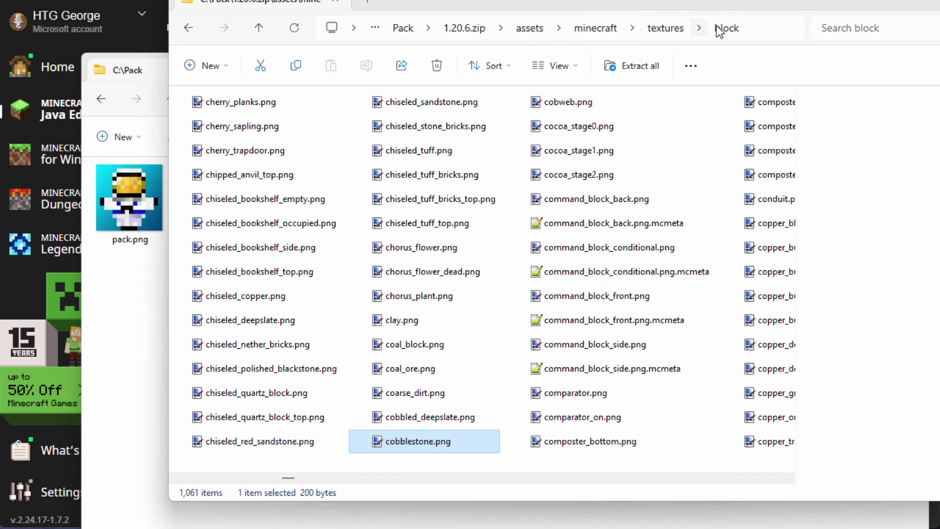
Right-drag cobblestone.png from the zip's block folder onto C:\Pack and copy it there.
{"action": "right_click", "coordinate": [409, 442]}
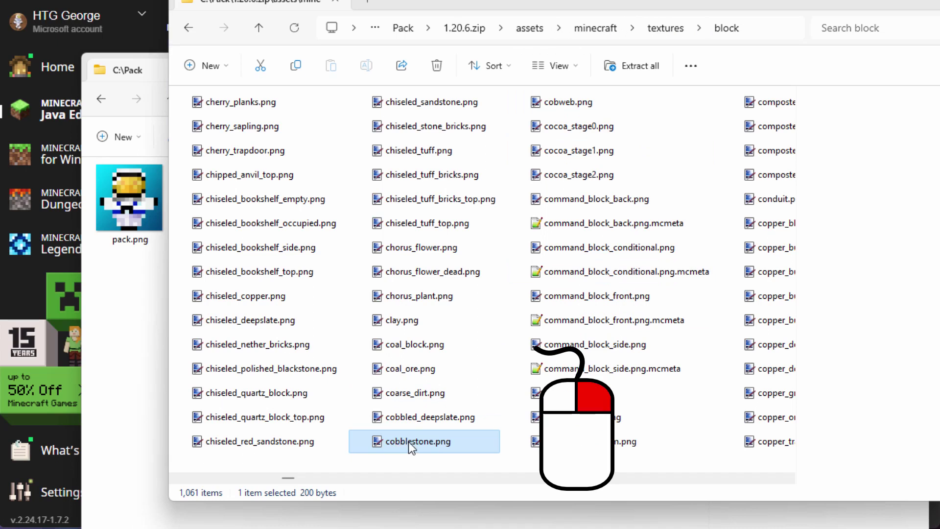
{"action": "left_click_drag", "start_coordinate": [408, 442], "coordinate": [128, 366]}
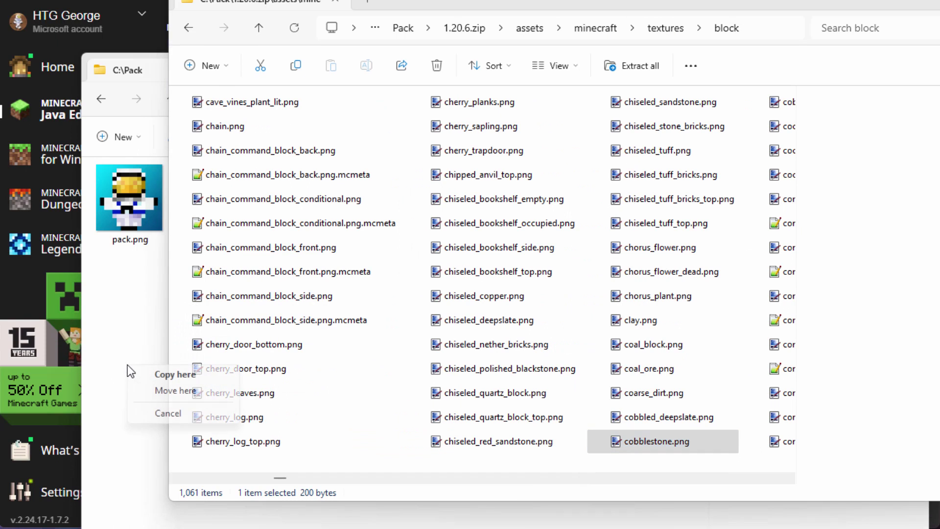
{"action": "left_click", "coordinate": [167, 375]}
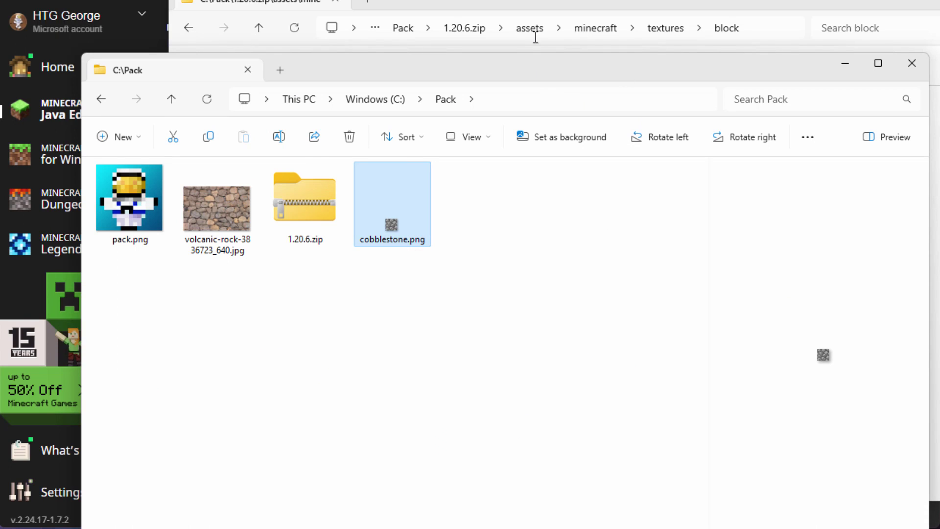
Create a new assets folder in C:\Pack and a minecraft folder inside it.
{"action": "left_click", "coordinate": [484, 220]}
{"action": "left_click", "coordinate": [130, 138]}
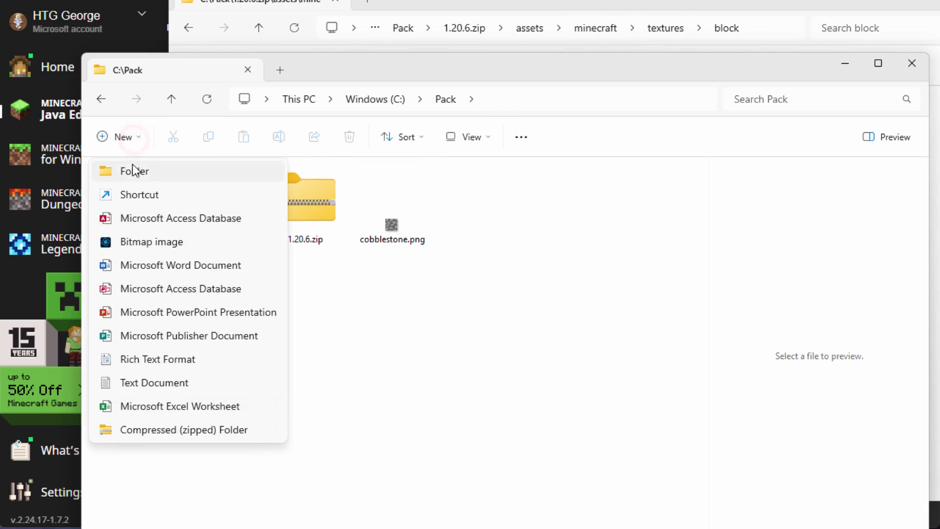
{"action": "left_click", "coordinate": [133, 170]}
{"action": "type", "text": "assets"}
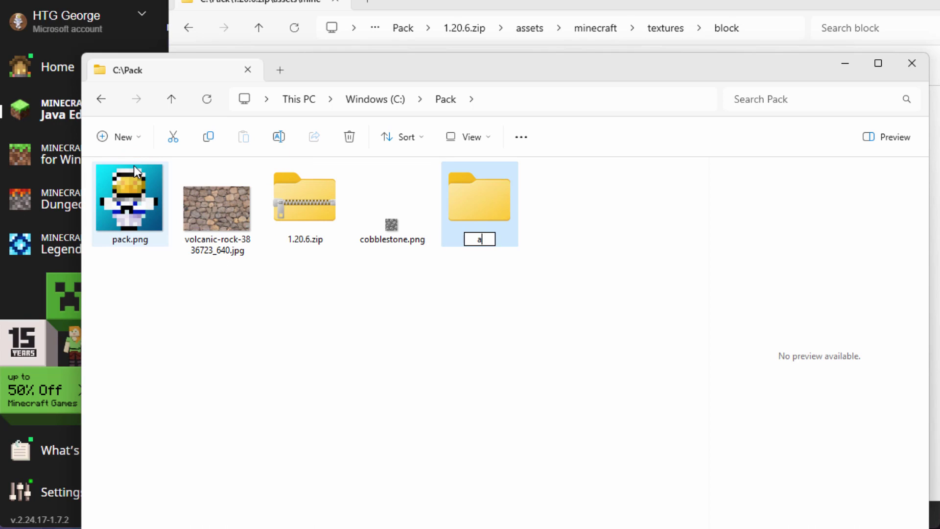
{"action": "key", "text": "Return"}
{"action": "double_click", "coordinate": [484, 184]}
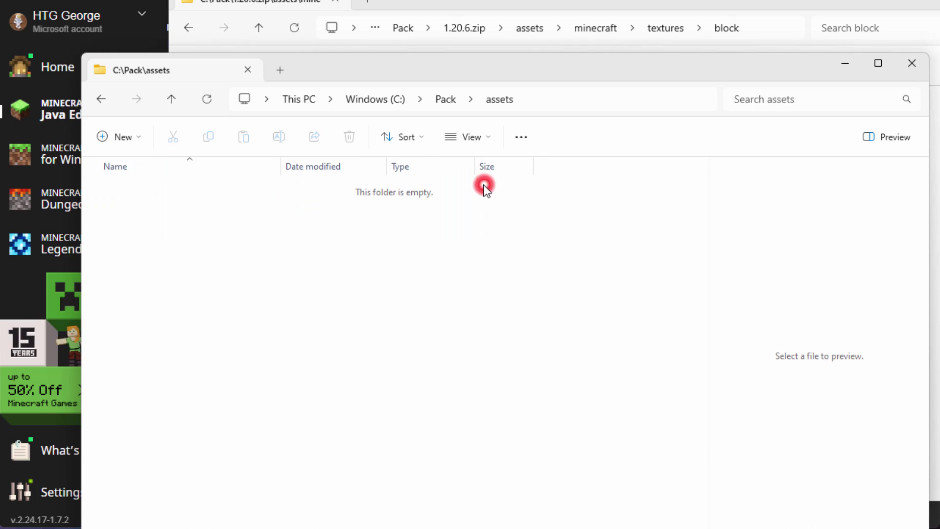
{"action": "left_click", "coordinate": [139, 136]}
{"action": "left_click", "coordinate": [146, 169]}
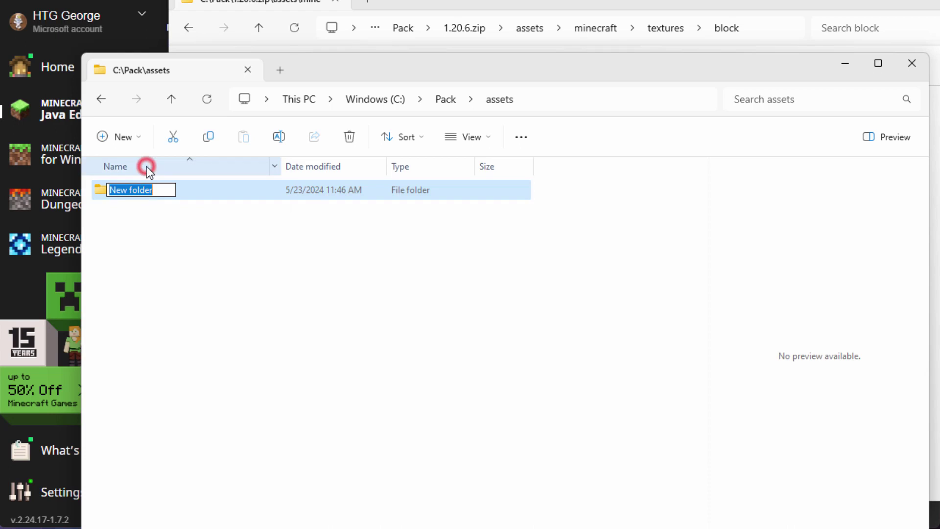
{"action": "type", "text": "minecraft"}
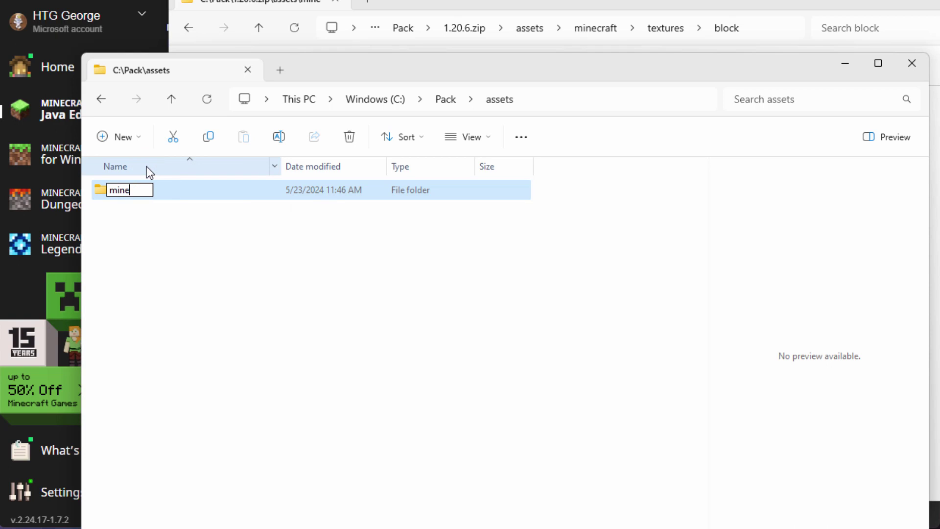
{"action": "key", "text": "Return"}
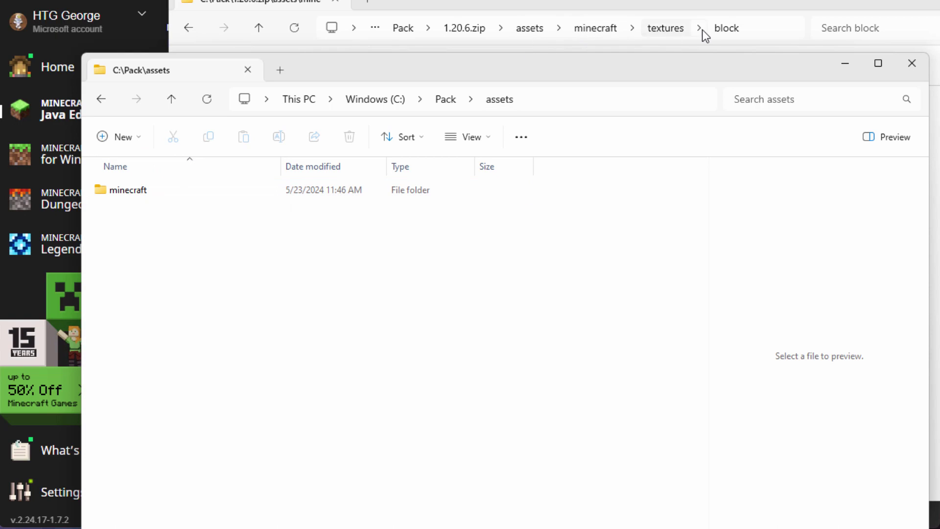
{"action": "double_click", "coordinate": [103, 189]}
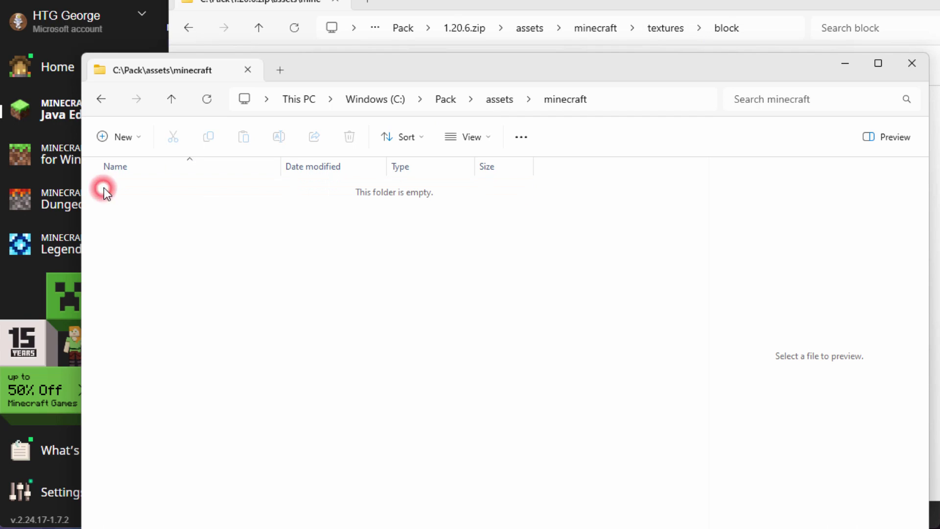
Inside minecraft, create textures and then a block folder within it, and open block.
{"action": "left_click", "coordinate": [131, 143]}
{"action": "left_click", "coordinate": [132, 170]}
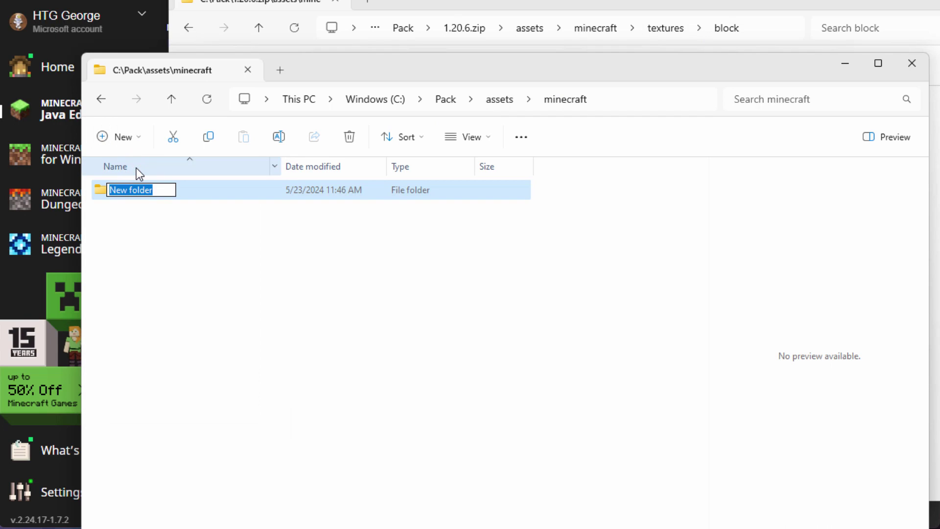
{"action": "type", "text": "textures"}
{"action": "key", "text": "Return"}
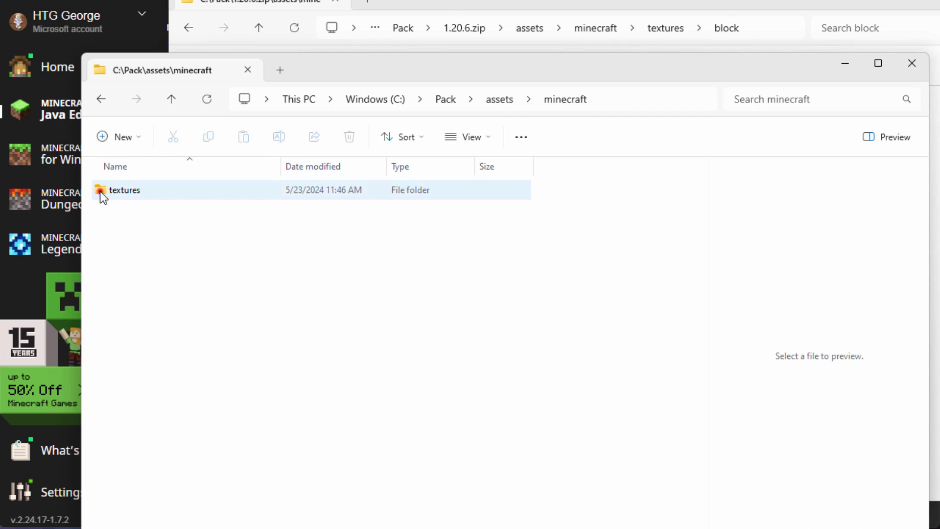
{"action": "double_click", "coordinate": [100, 191]}
{"action": "left_click", "coordinate": [130, 142]}
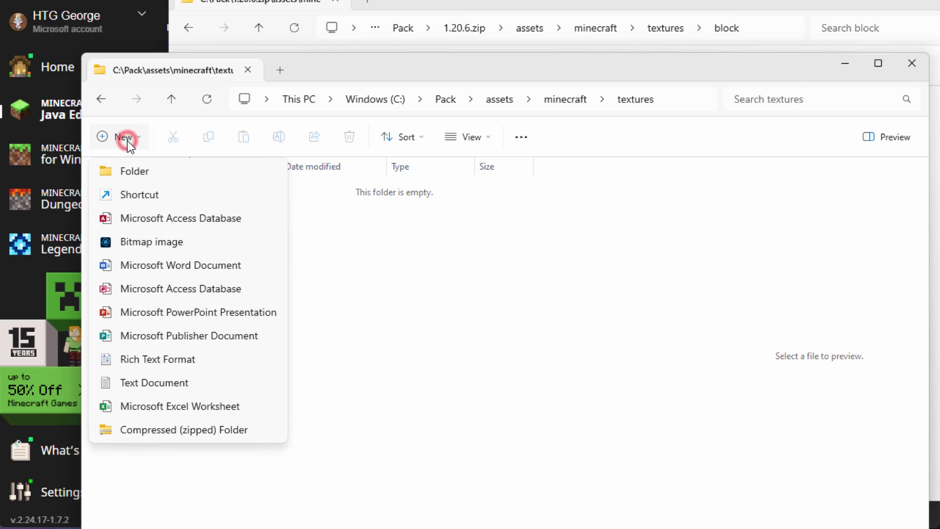
{"action": "left_click", "coordinate": [134, 168]}
{"action": "type", "text": "block"}
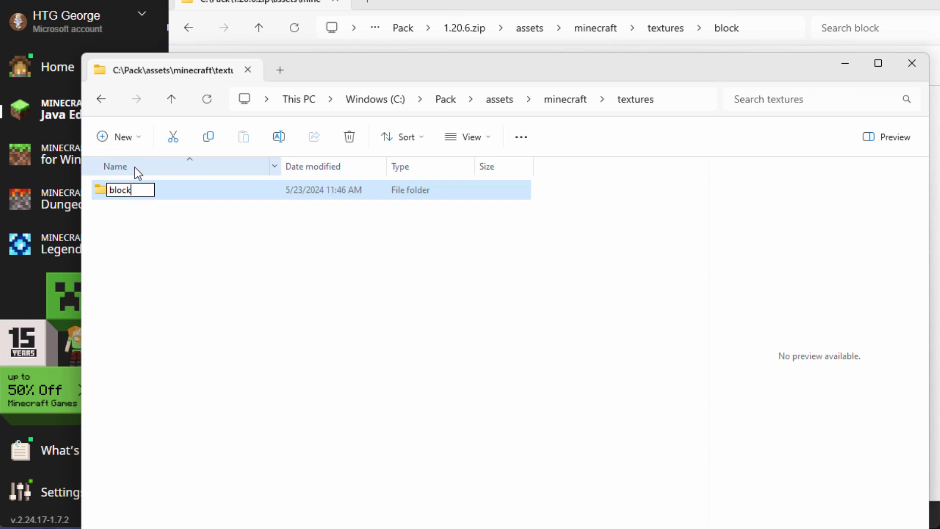
{"action": "key", "text": "Return"}
{"action": "left_click", "coordinate": [106, 191]}
{"action": "double_click", "coordinate": [107, 190]}
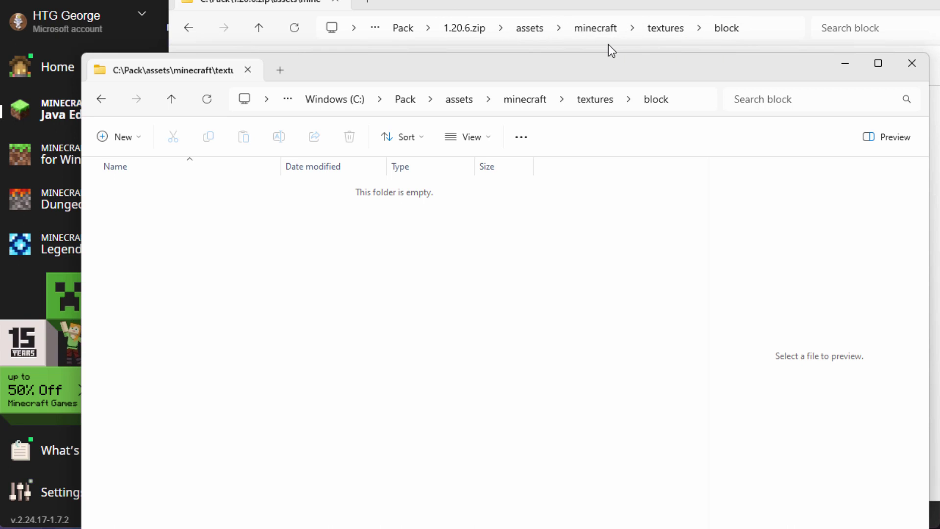
Copy cobblestone.png from the zip's block window into the new block folder, then return to Pack.
{"action": "left_click", "coordinate": [516, 6]}
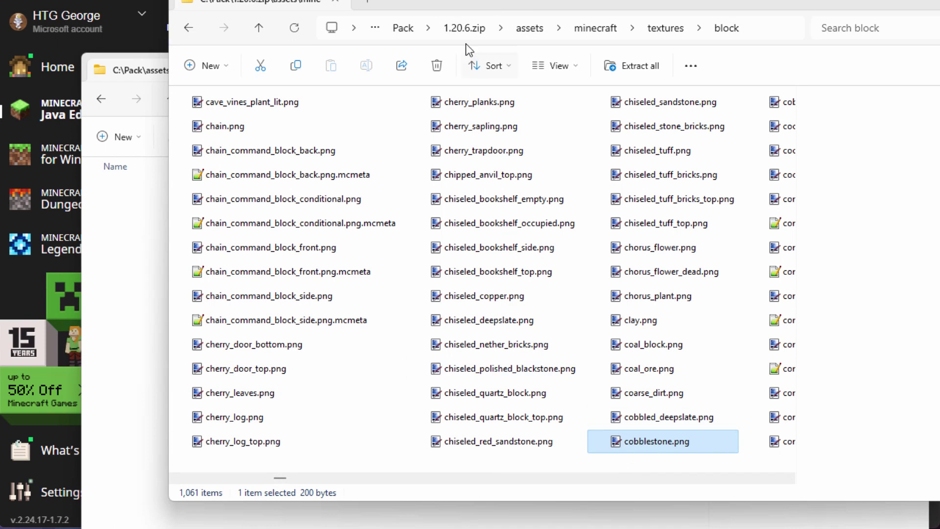
{"action": "left_click_drag", "start_coordinate": [448, 6], "coordinate": [493, 10]}
{"action": "left_click_drag", "start_coordinate": [667, 443], "coordinate": [162, 316]}
{"action": "left_click", "coordinate": [187, 325]}
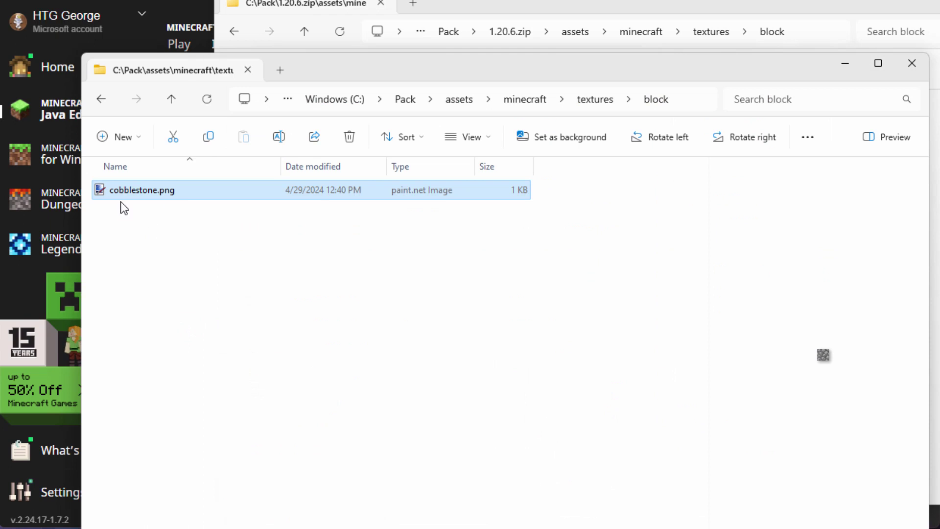
{"action": "left_click", "coordinate": [405, 99]}
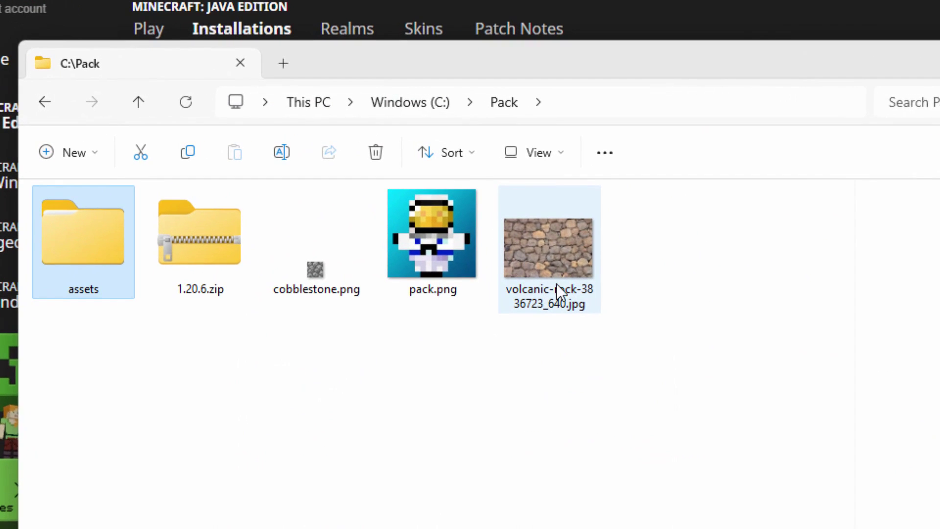
{"action": "mouse_move", "coordinate": [560, 245]}
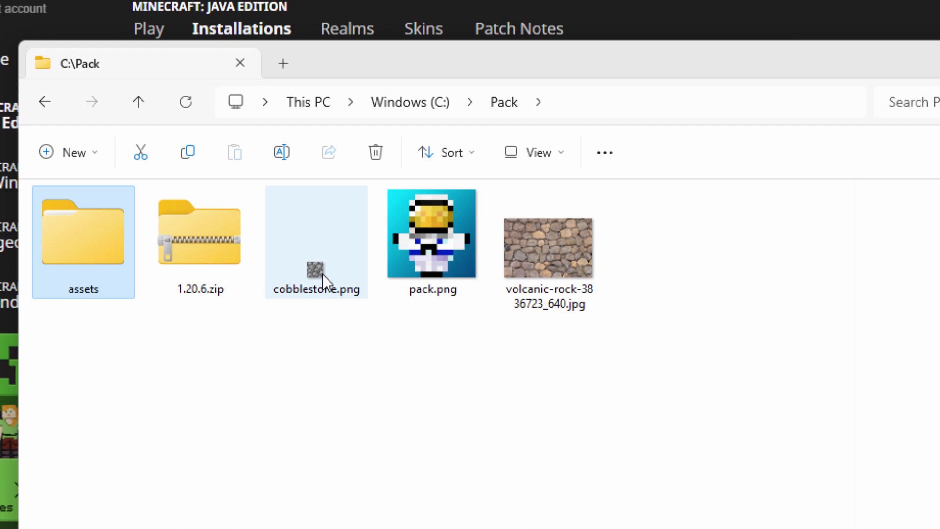
{"action": "mouse_move", "coordinate": [322, 274]}
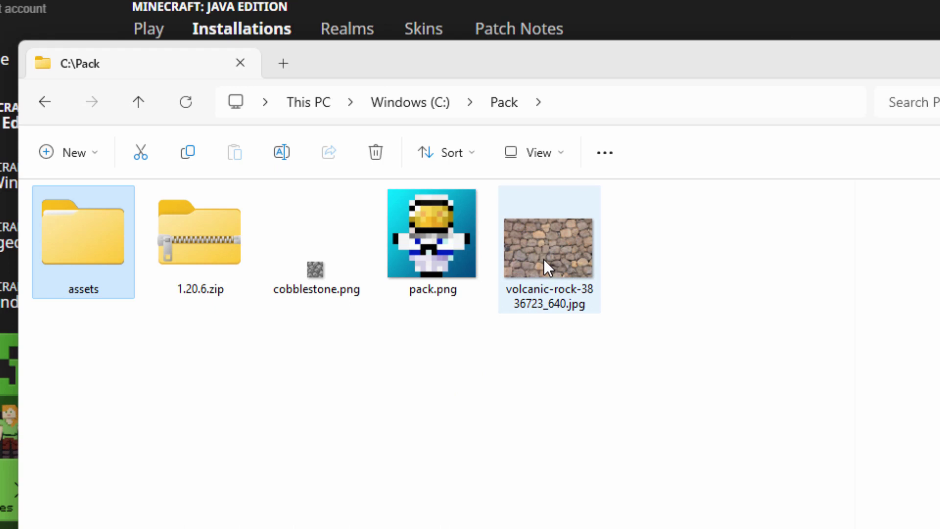
{"action": "mouse_move", "coordinate": [543, 258]}
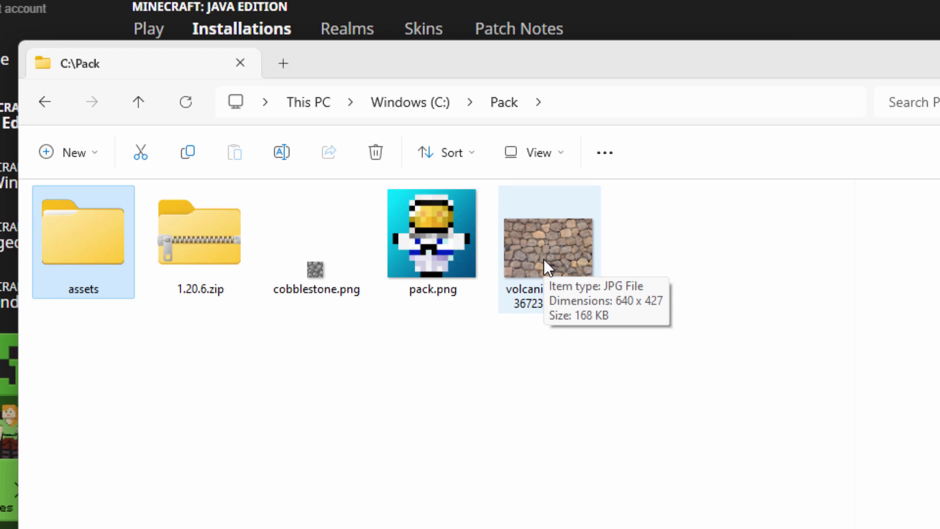
Open volcanic-rock-3836723_640.jpg from C:\Pack in Adobe Photoshop Elements 2024 Editor.
{"action": "right_click", "coordinate": [486, 223]}
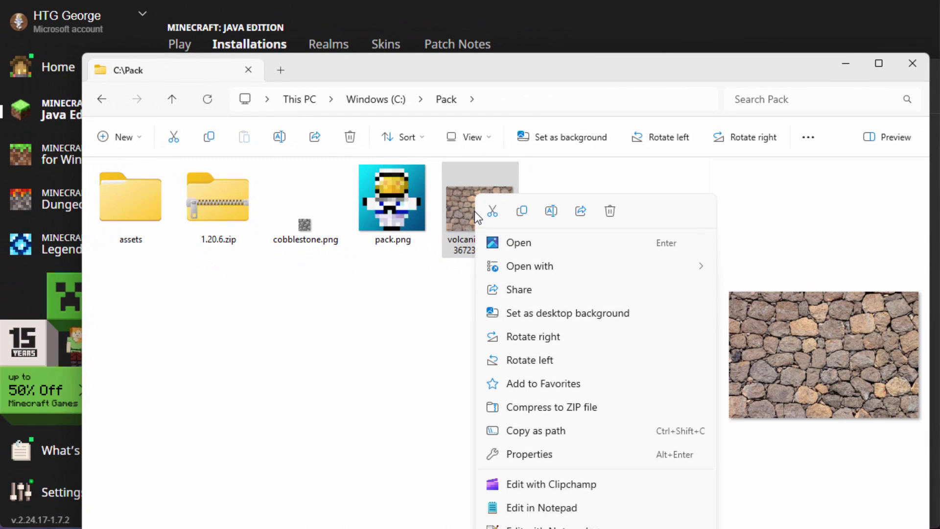
{"action": "mouse_move", "coordinate": [562, 266]}
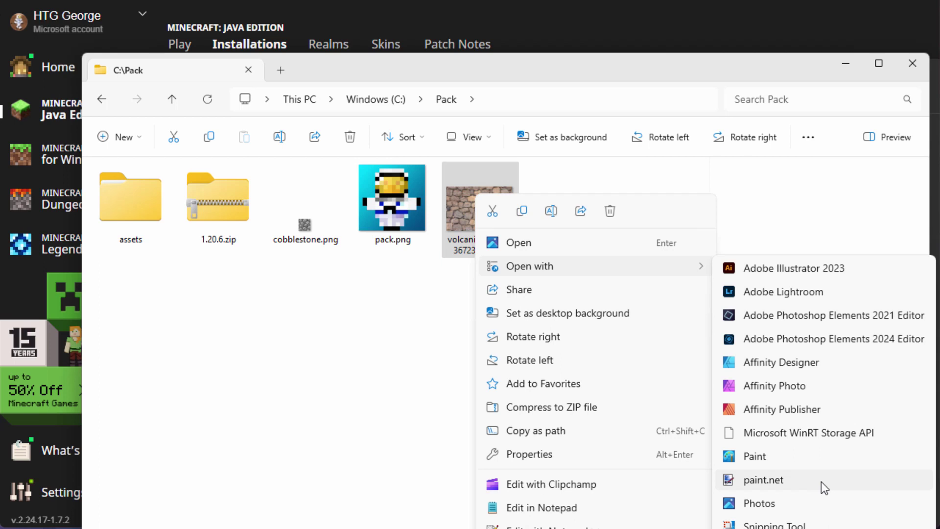
{"action": "left_click", "coordinate": [779, 340]}
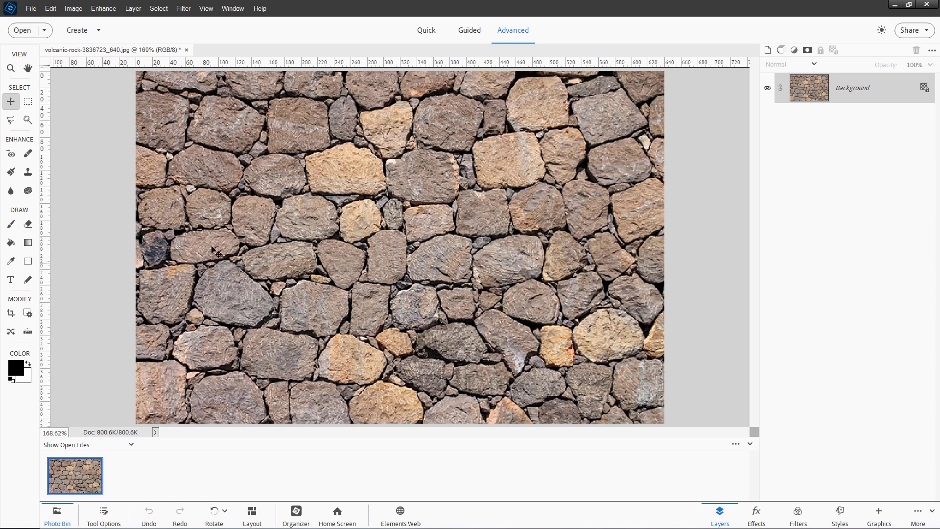
Crop the volcanic-rock photo to a 5 x 5 in square of the stone wall.
{"action": "left_click", "coordinate": [11, 313]}
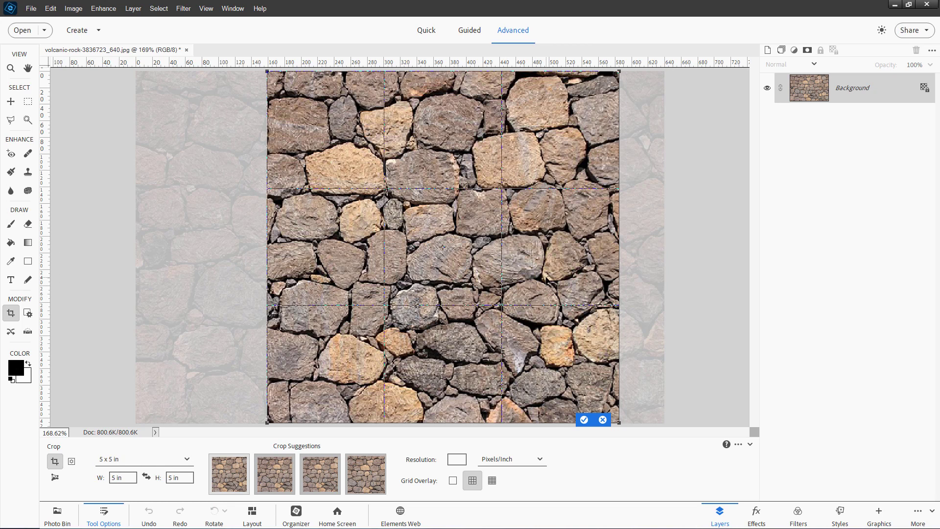
{"action": "left_click_drag", "start_coordinate": [547, 277], "coordinate": [571, 278]}
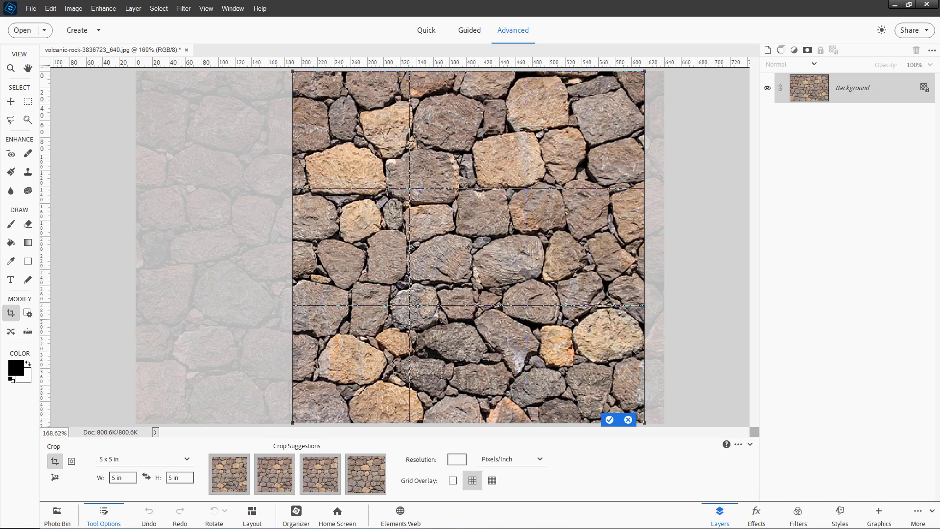
{"action": "left_click_drag", "start_coordinate": [539, 361], "coordinate": [541, 361]}
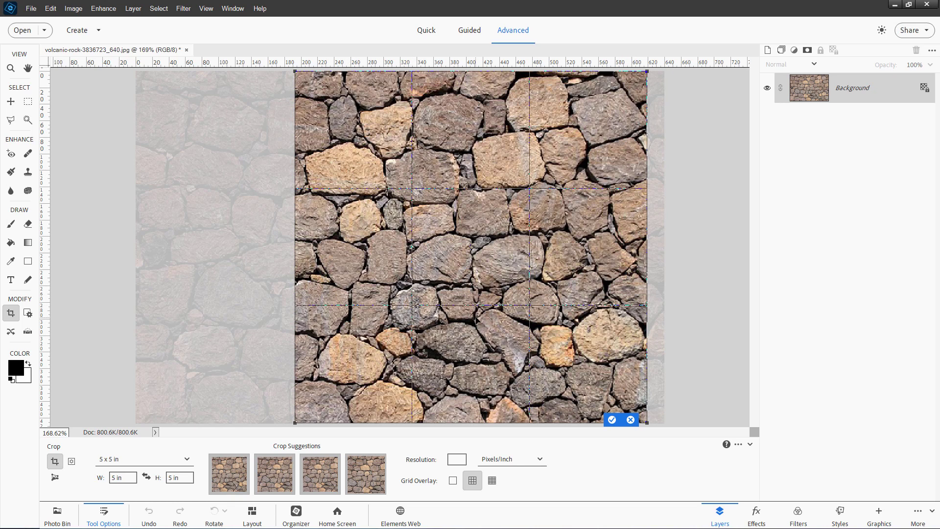
{"action": "left_click_drag", "start_coordinate": [476, 318], "coordinate": [476, 292]}
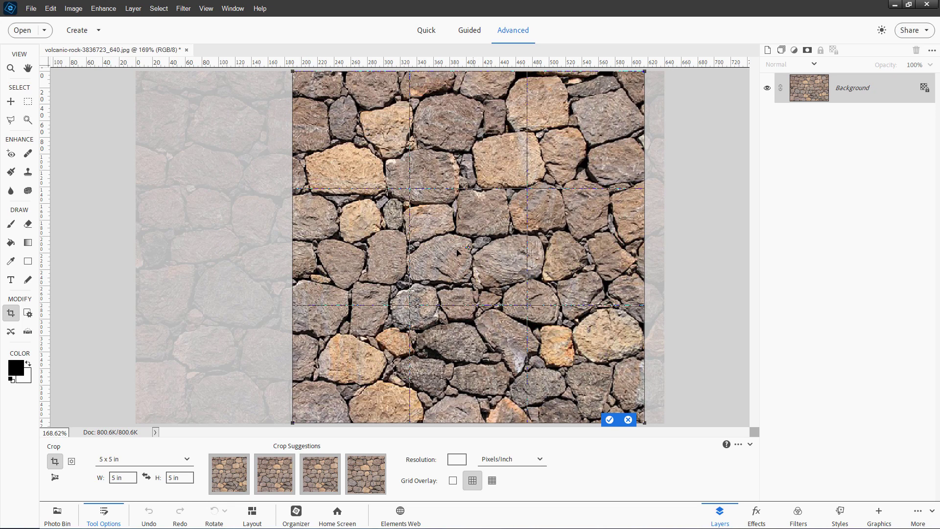
{"action": "left_click", "coordinate": [609, 420]}
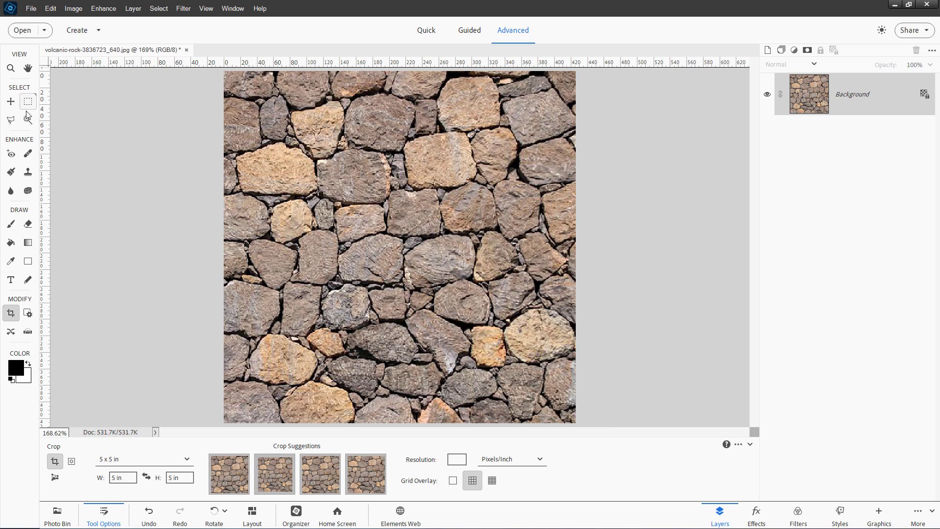
{"action": "left_click", "coordinate": [10, 102]}
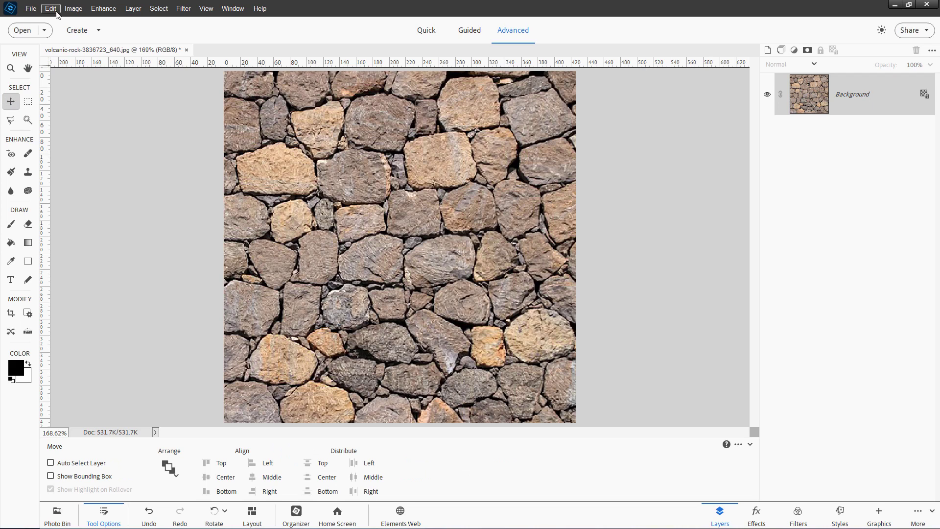
In Image Size, set resolution 72, width 128 px and Bicubic Sharper resampling.
{"action": "left_click", "coordinate": [73, 8]}
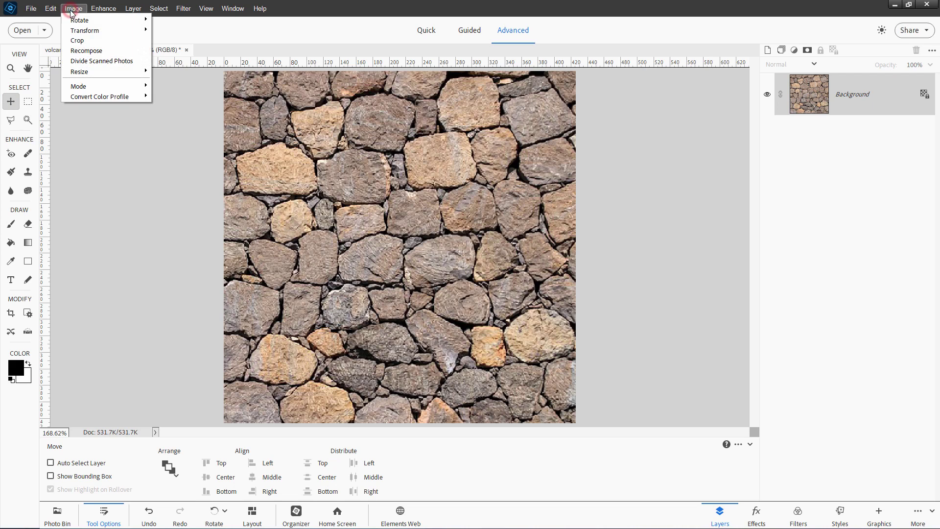
{"action": "left_click", "coordinate": [99, 71]}
{"action": "left_click", "coordinate": [174, 72]}
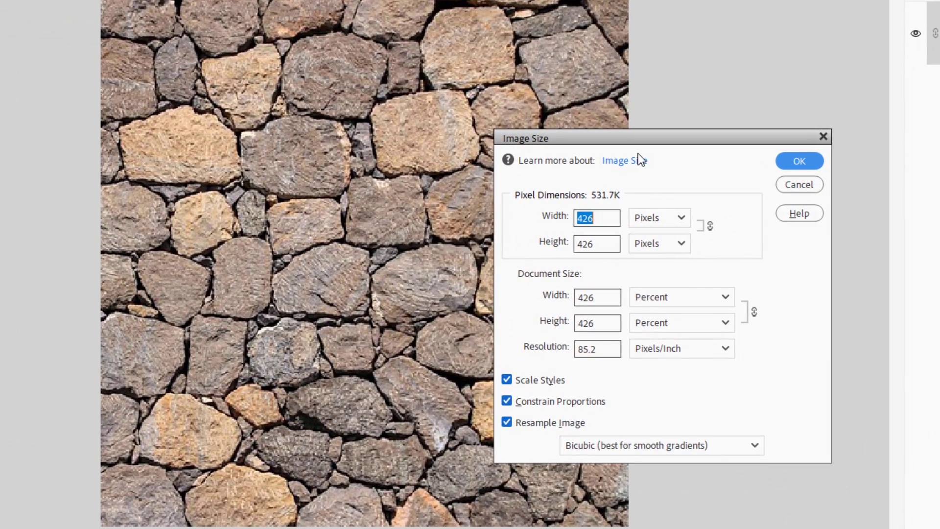
{"action": "left_click", "coordinate": [506, 339]}
{"action": "type", "text": "72"}
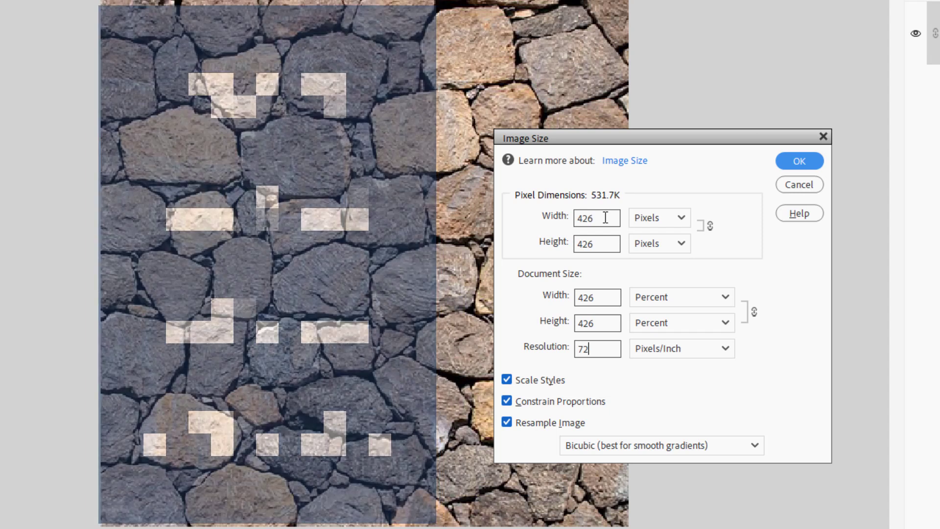
{"action": "left_click_drag", "start_coordinate": [605, 218], "coordinate": [567, 221]}
{"action": "type", "text": "128"}
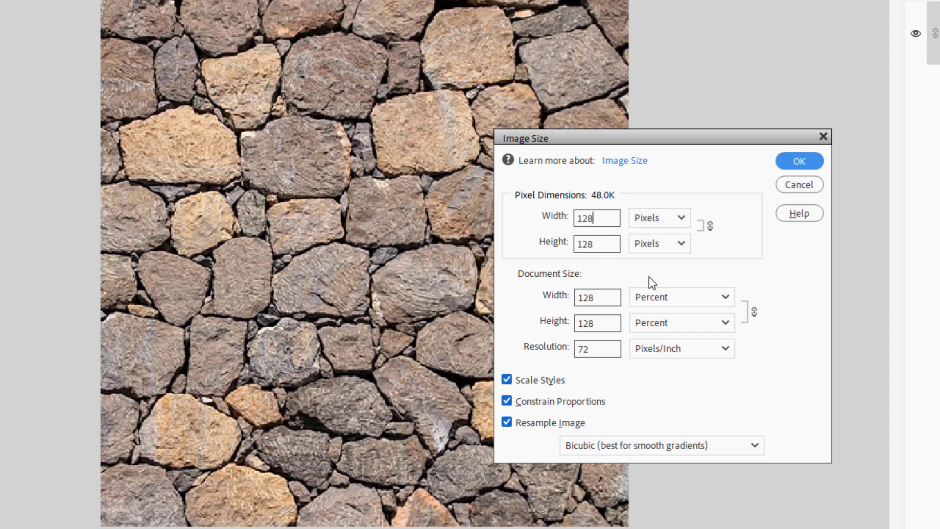
{"action": "left_click", "coordinate": [601, 443]}
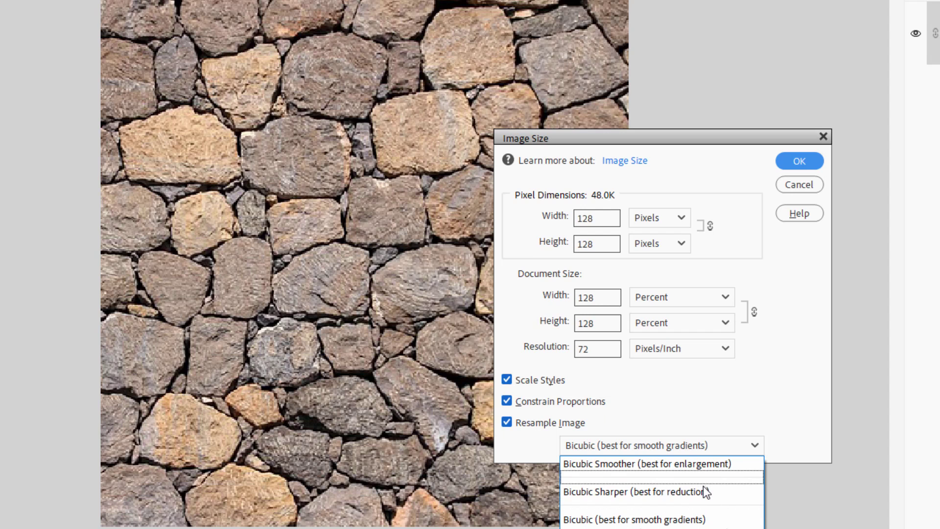
{"action": "left_click", "coordinate": [610, 489]}
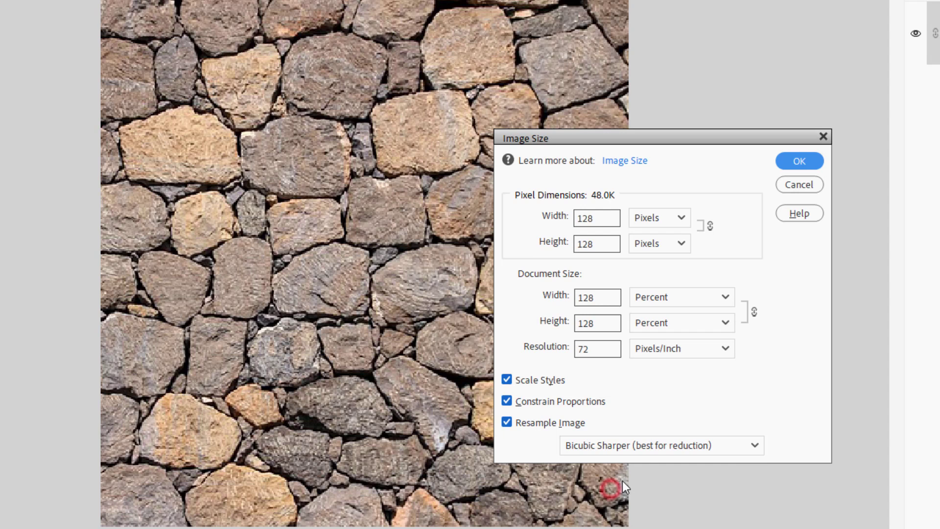
{"action": "left_click", "coordinate": [794, 165]}
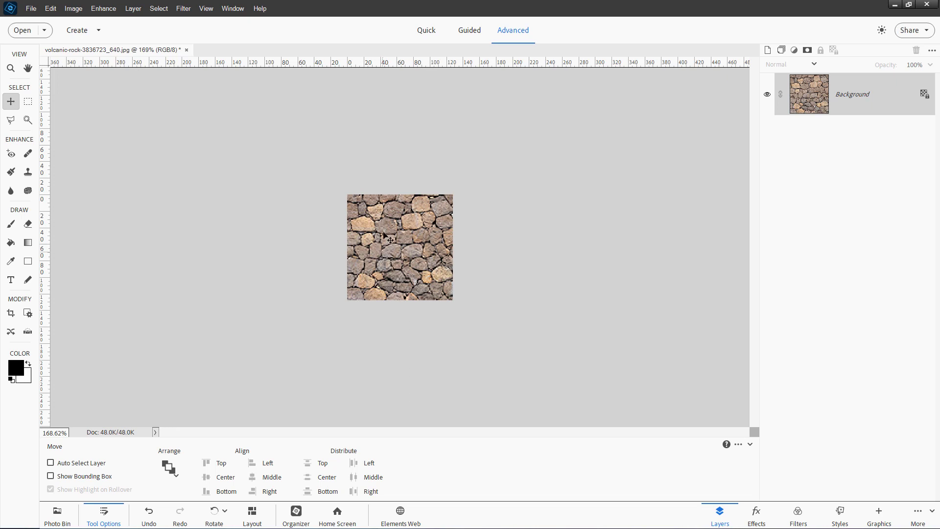
Start a Save As with PNG chosen as the file format.
{"action": "left_click", "coordinate": [31, 8]}
{"action": "left_click", "coordinate": [50, 113]}
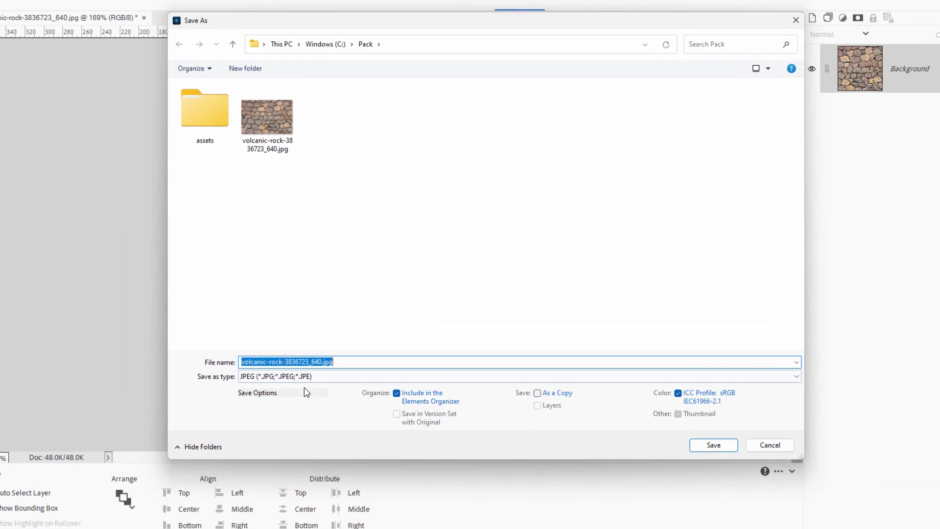
{"action": "left_click", "coordinate": [334, 362]}
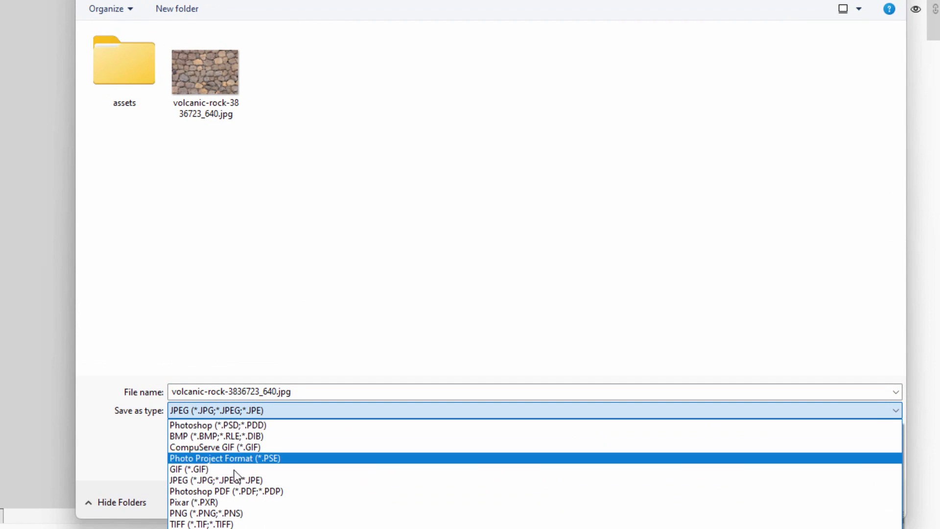
{"action": "left_click", "coordinate": [226, 512]}
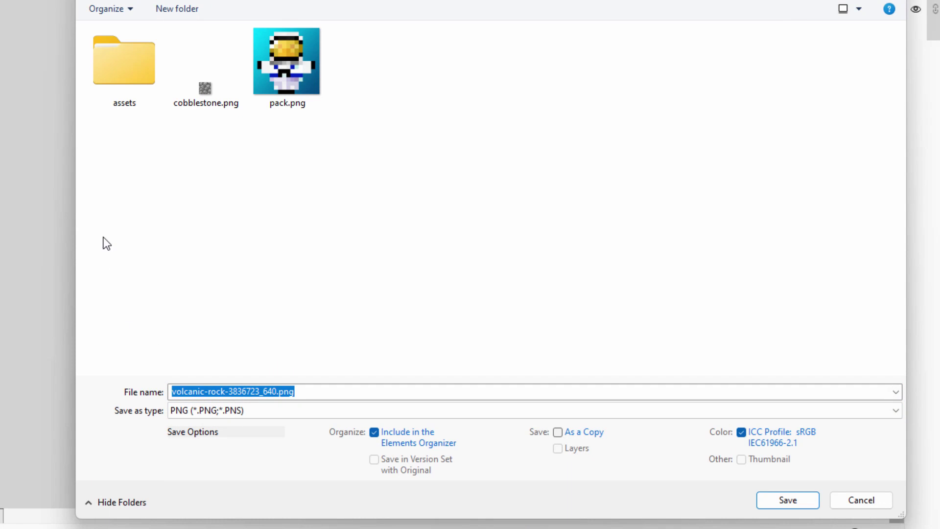
Save into assets\minecraft\textures\block, replacing cobblestone.png and accepting the PNG options.
{"action": "double_click", "coordinate": [124, 72]}
{"action": "double_click", "coordinate": [110, 57]}
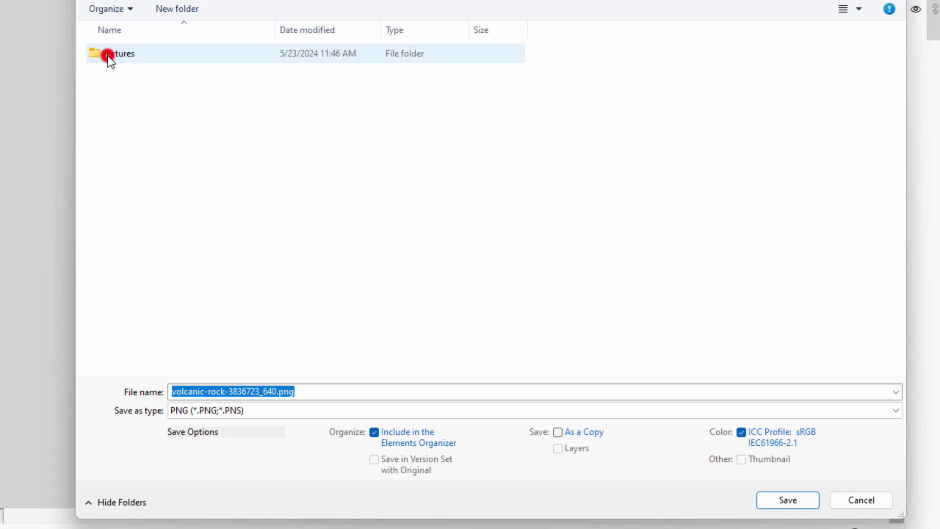
{"action": "double_click", "coordinate": [108, 55]}
{"action": "double_click", "coordinate": [116, 37]}
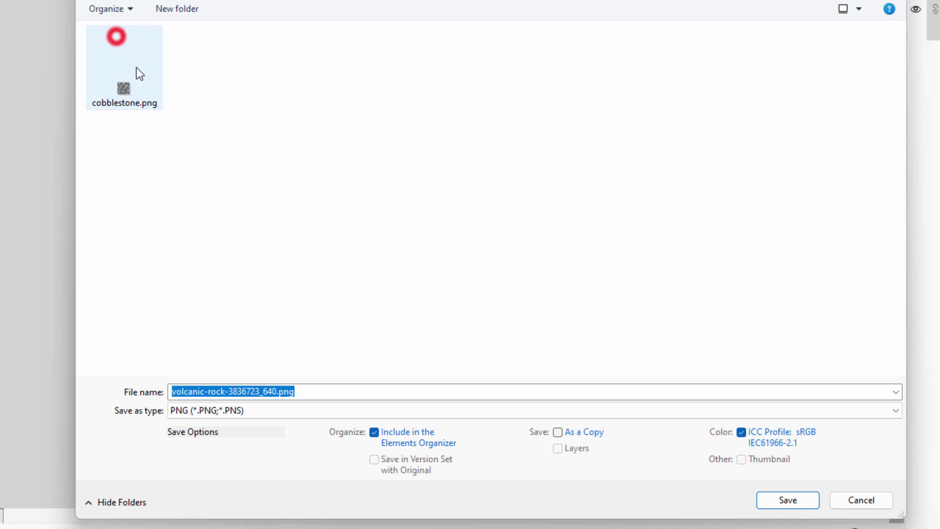
{"action": "left_click", "coordinate": [122, 92]}
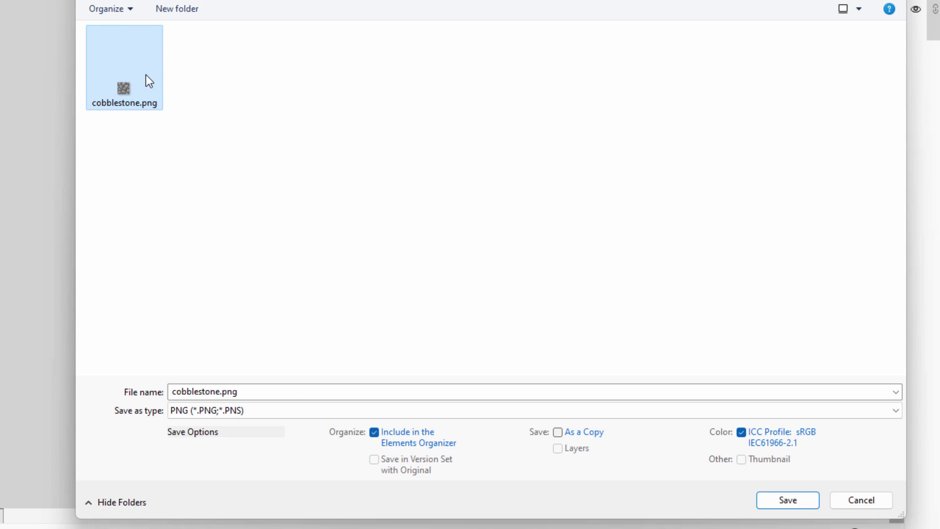
{"action": "left_click", "coordinate": [788, 500]}
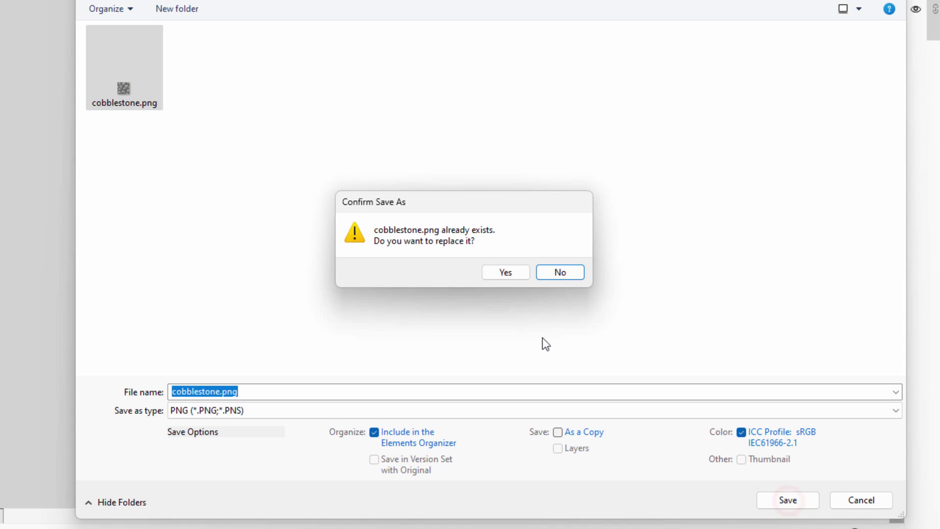
{"action": "left_click", "coordinate": [510, 274]}
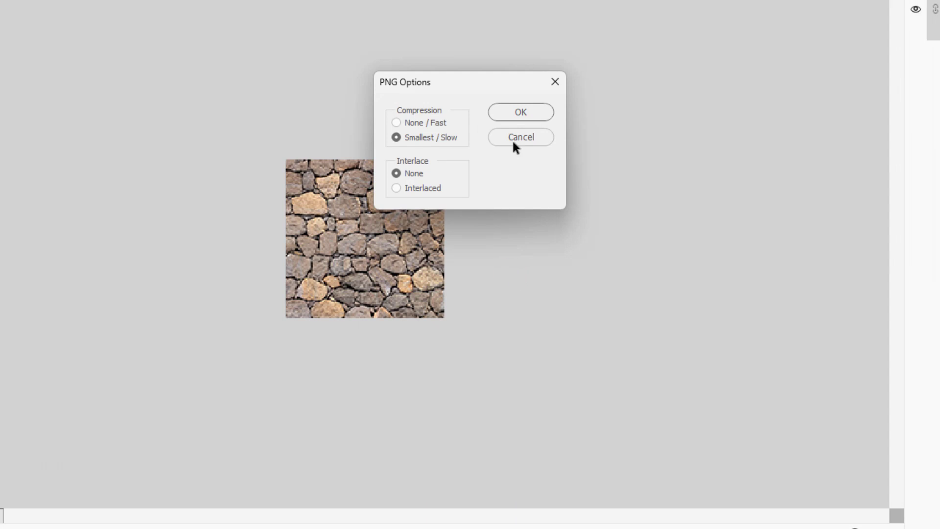
{"action": "left_click", "coordinate": [512, 139]}
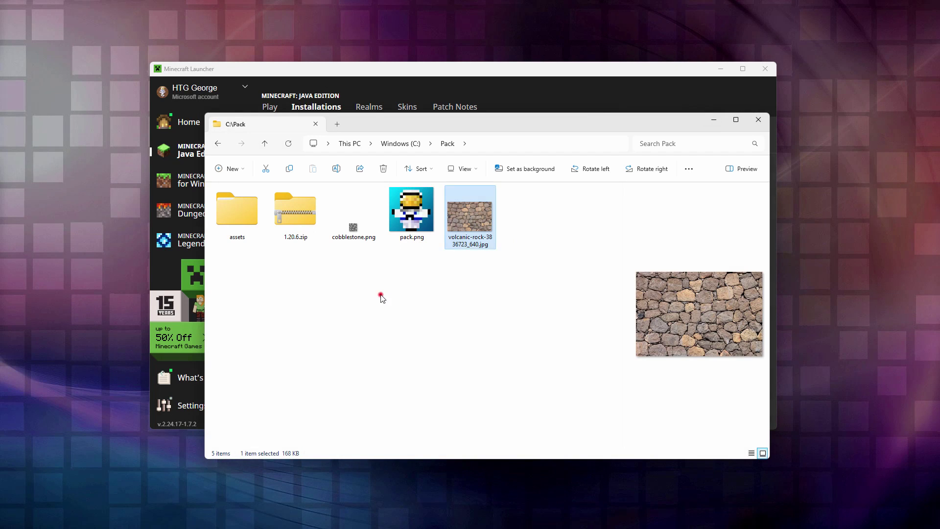
Deselect the volcanic-rock image in File Explorer.
{"action": "left_click", "coordinate": [381, 296]}
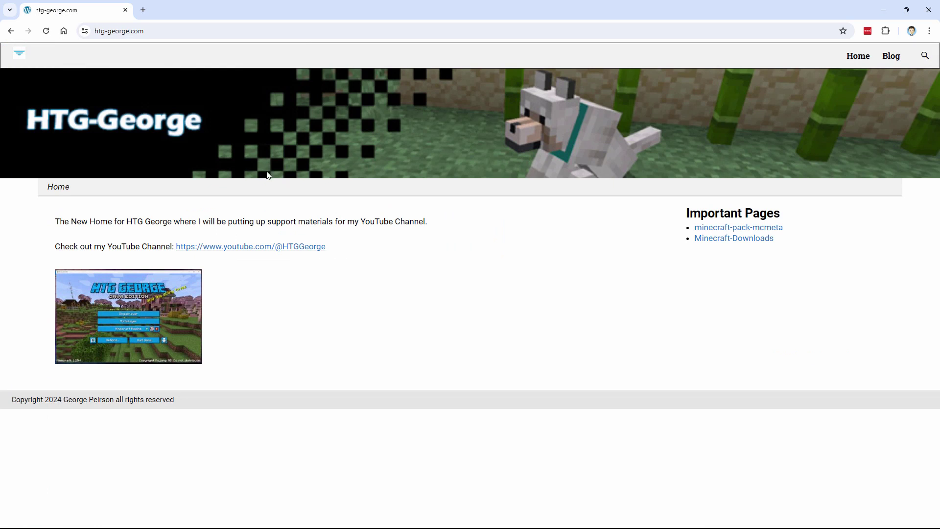
On the minecraft-pack-mcmeta page, save the '1.20.5 pack format 32' zip to C:\Pack.
{"action": "left_click", "coordinate": [720, 228]}
{"action": "scroll", "coordinate": [218, 341], "scroll_direction": "down", "scroll_amount": 1}
{"action": "scroll", "coordinate": [218, 341], "scroll_direction": "down", "scroll_amount": 1}
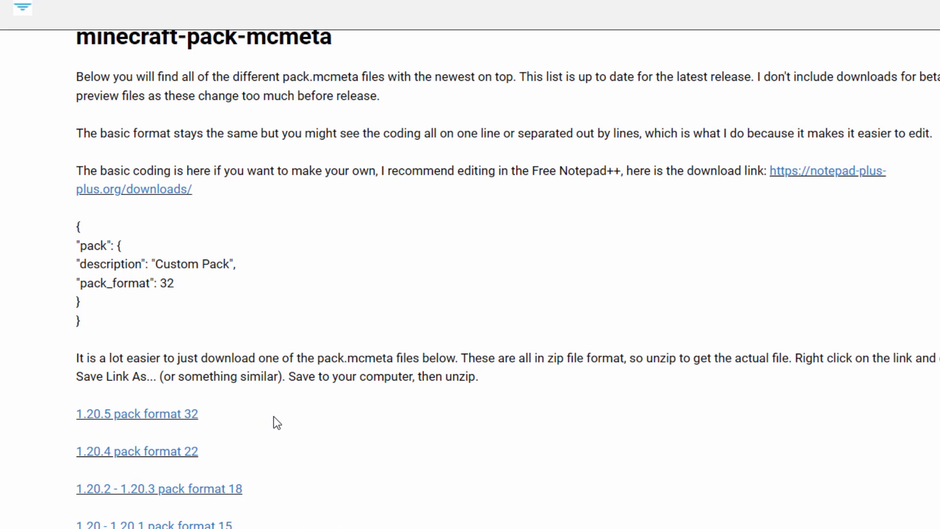
{"action": "scroll", "coordinate": [283, 421], "scroll_direction": "down", "scroll_amount": 6}
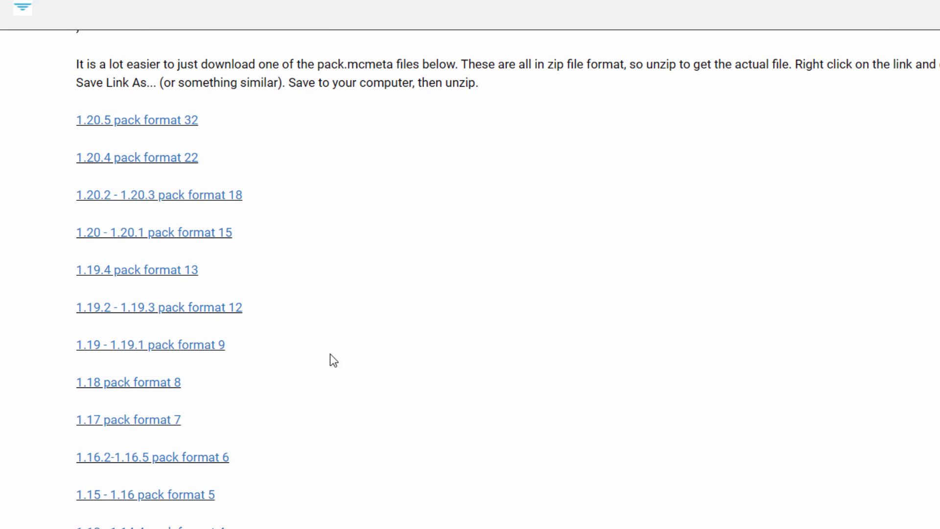
{"action": "scroll", "coordinate": [327, 355], "scroll_direction": "up", "scroll_amount": 3}
{"action": "right_click", "coordinate": [157, 267]}
{"action": "key", "text": "k"}
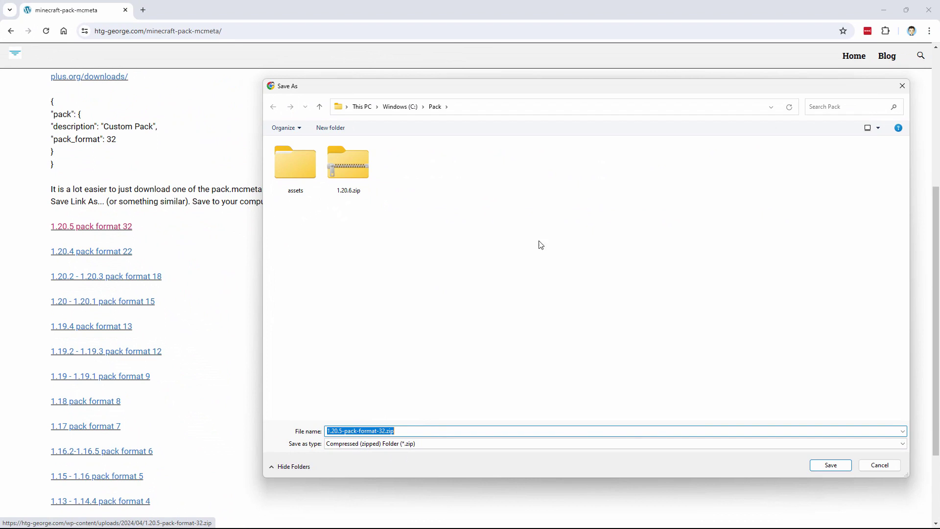
{"action": "left_click", "coordinate": [844, 465]}
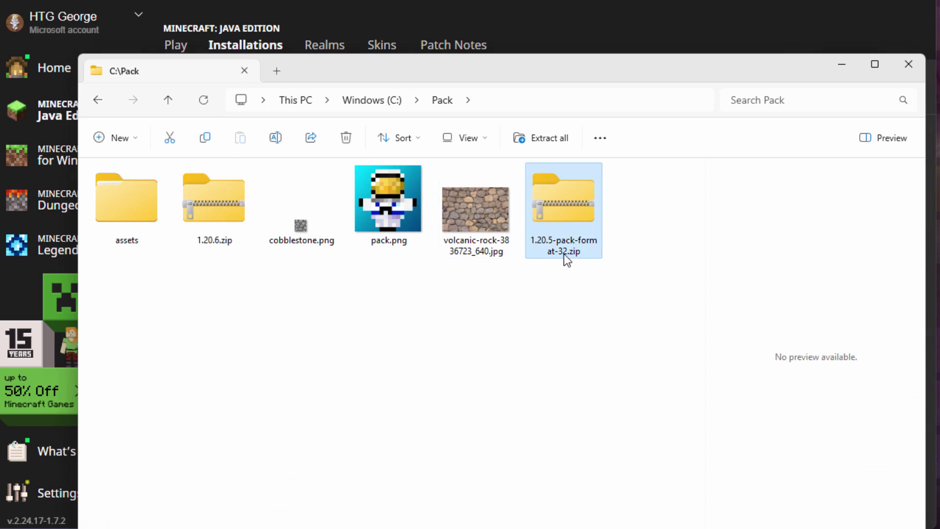
Open the downloaded zip in a new window and drag pack.mcmeta into C:\Pack.
{"action": "right_click", "coordinate": [565, 208]}
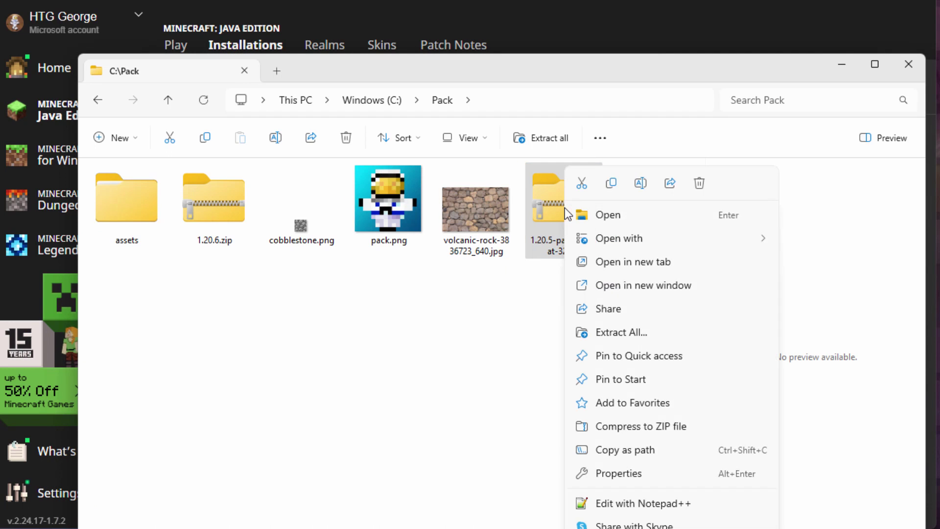
{"action": "left_click", "coordinate": [605, 287]}
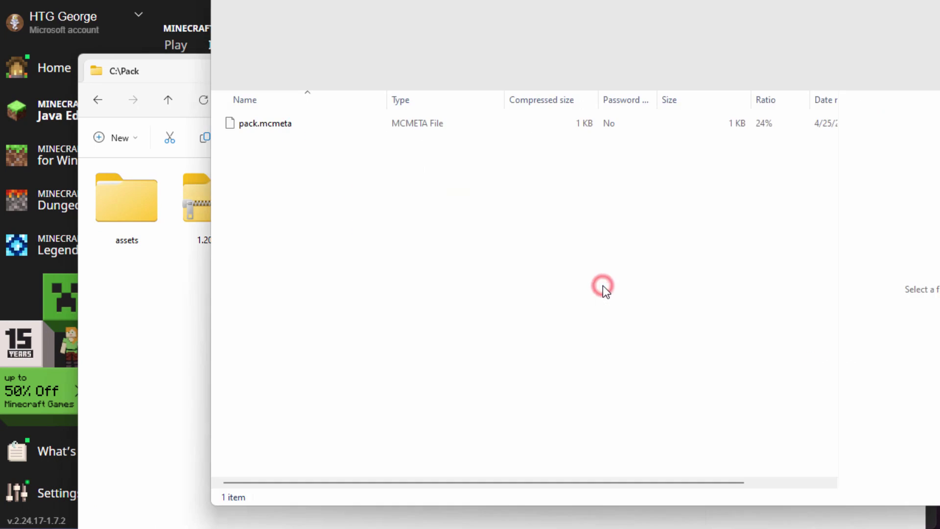
{"action": "left_click_drag", "start_coordinate": [441, 15], "coordinate": [693, 25]}
{"action": "left_click", "coordinate": [498, 146]}
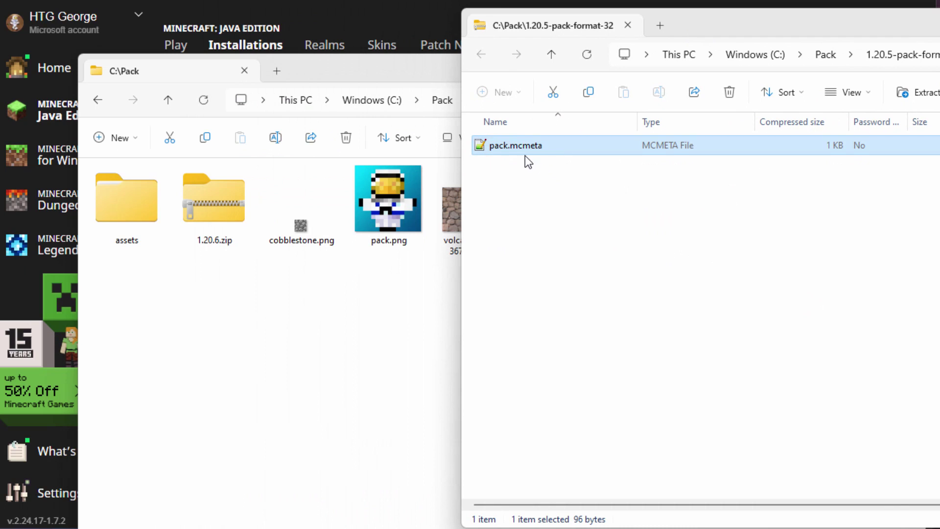
{"action": "left_click_drag", "start_coordinate": [517, 145], "coordinate": [224, 355]}
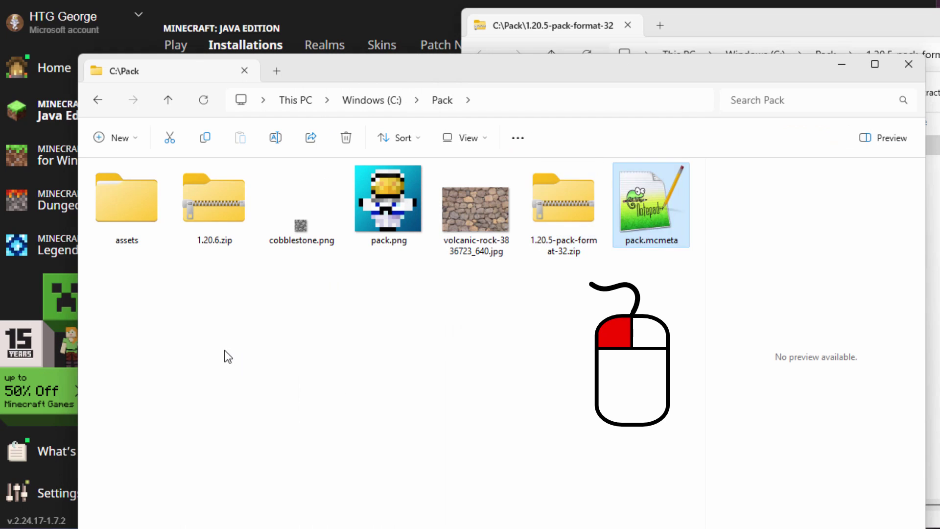
Close the zip window and delete 1.20.5-pack-format-32.zip.
{"action": "left_click", "coordinate": [930, 40]}
{"action": "left_click", "coordinate": [918, 79]}
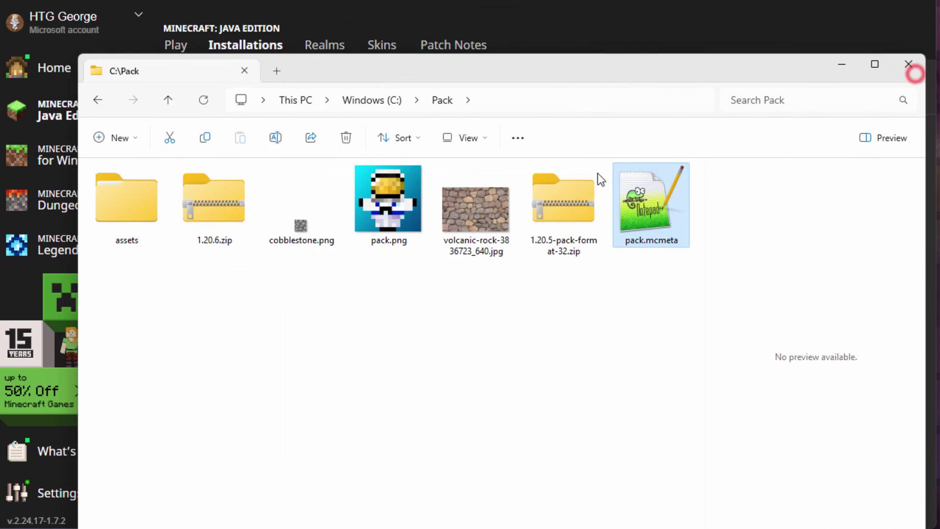
{"action": "left_click", "coordinate": [565, 197]}
{"action": "key", "text": "Delete"}
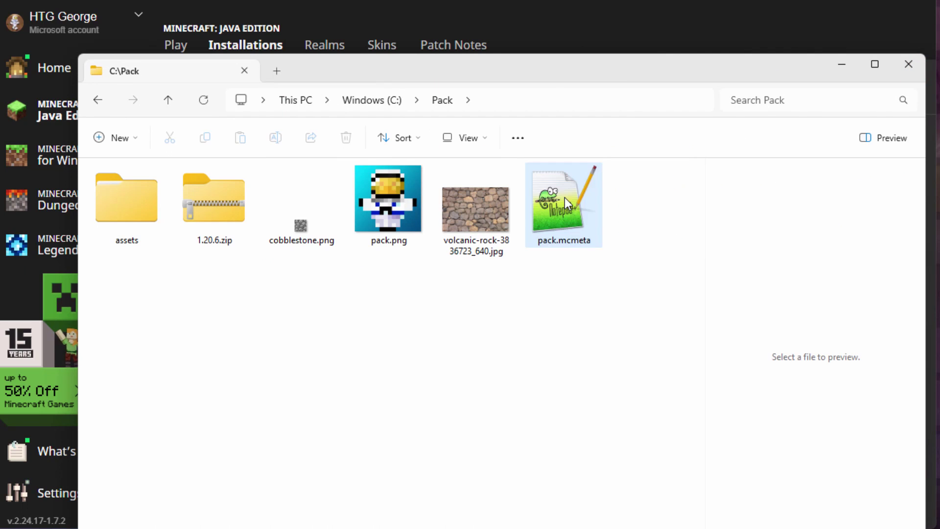
{"action": "left_click", "coordinate": [570, 288]}
Replace the 'Custom Resource Pack' description in pack.mcmeta with 'Cobblestone', save, and close Notepad++.
{"action": "double_click", "coordinate": [559, 216]}
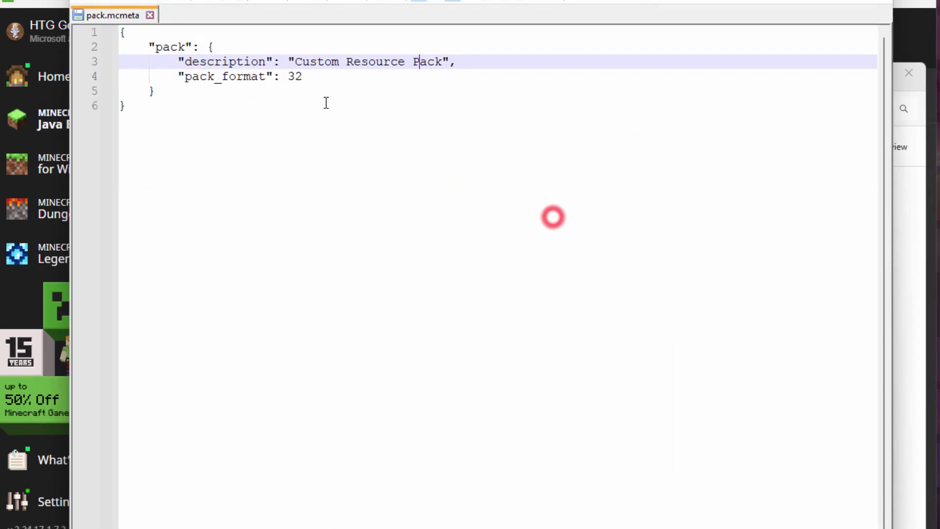
{"action": "left_click", "coordinate": [335, 76]}
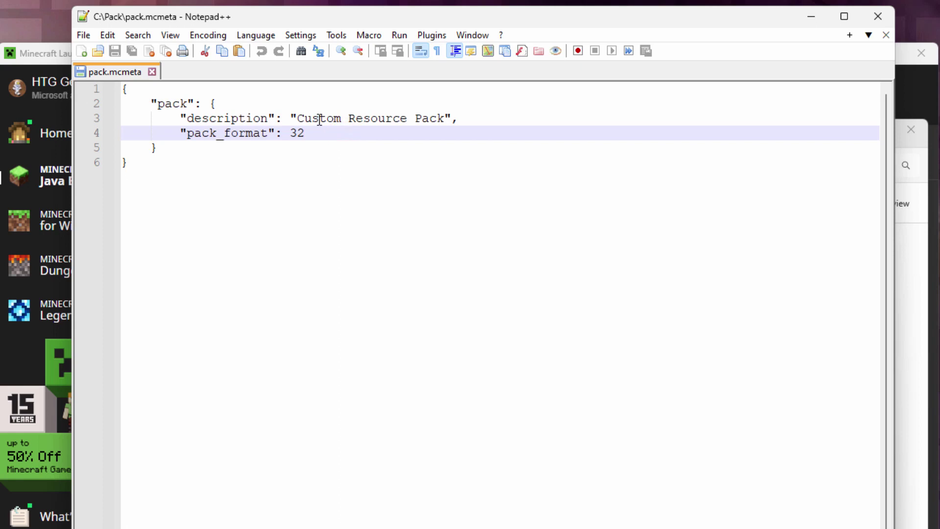
{"action": "left_click_drag", "start_coordinate": [446, 116], "coordinate": [295, 117]}
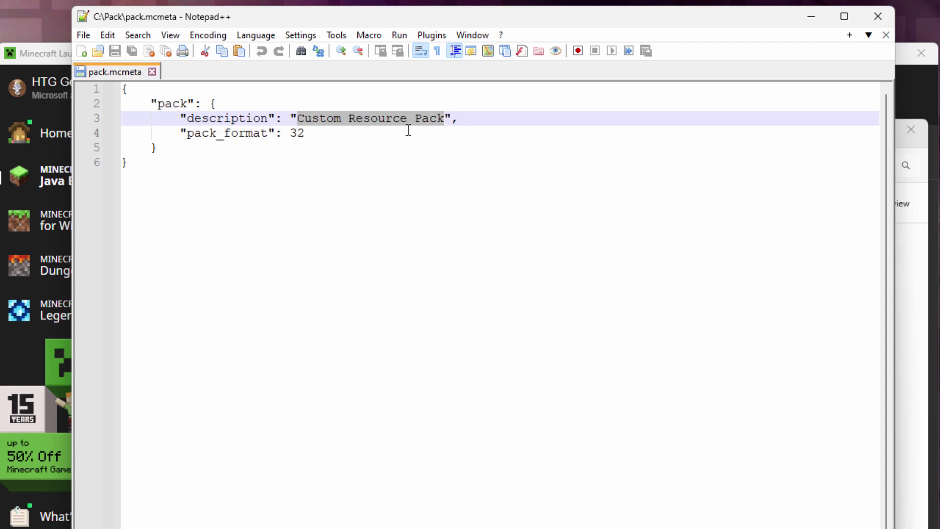
{"action": "type", "text": "Cobblestone"}
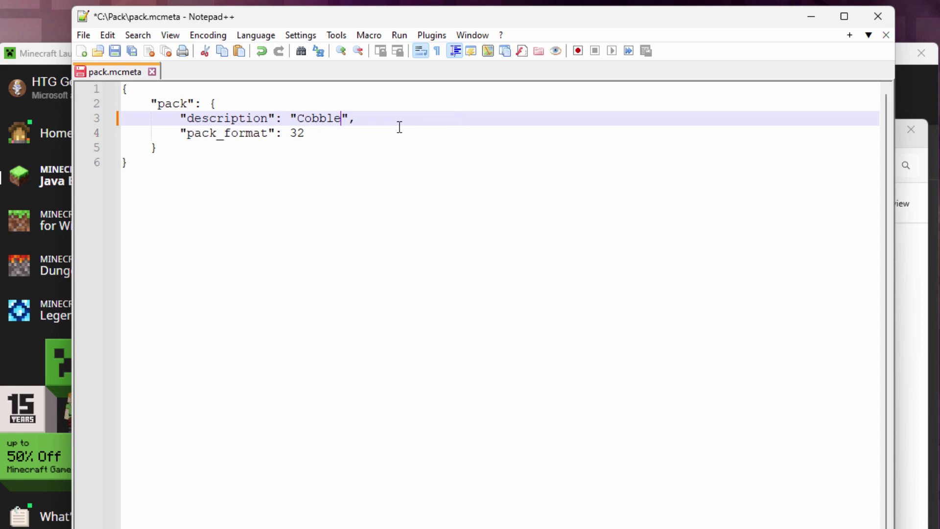
{"action": "left_click", "coordinate": [375, 171]}
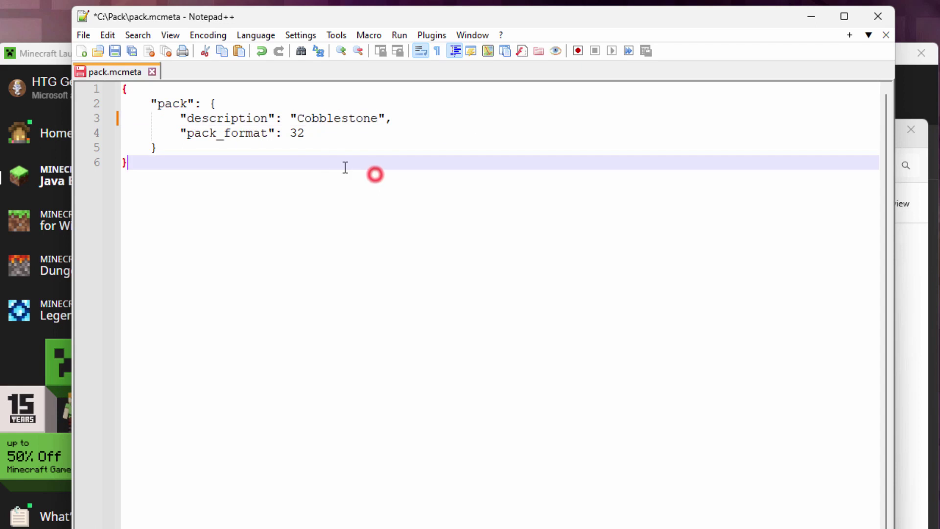
{"action": "left_click", "coordinate": [117, 50]}
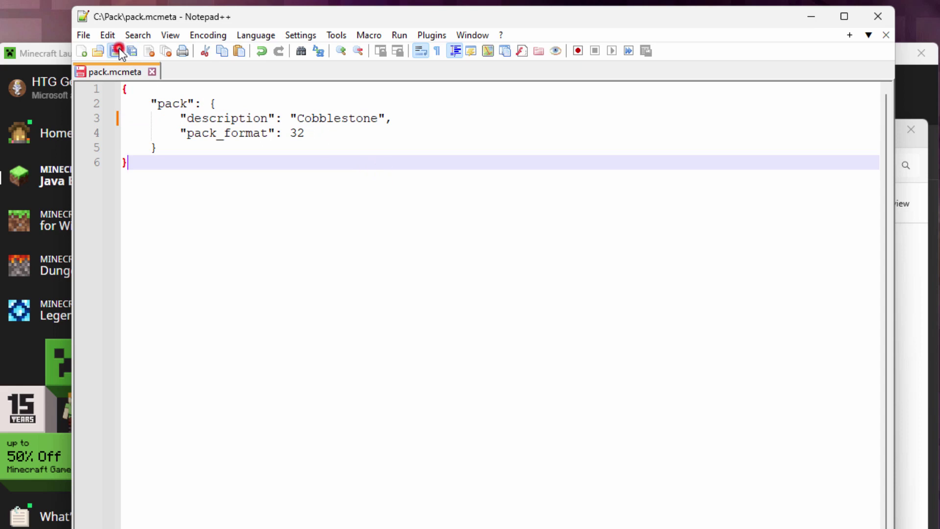
{"action": "left_click", "coordinate": [878, 16]}
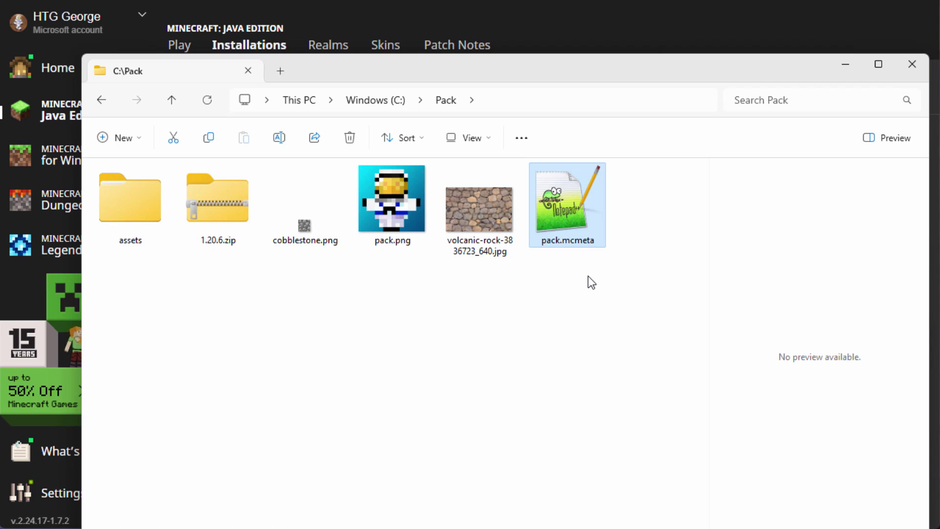
Compress the assets folder, pack.png and pack.mcmeta into cobblestone.zip in C:\Pack.
{"action": "left_click", "coordinate": [143, 200]}
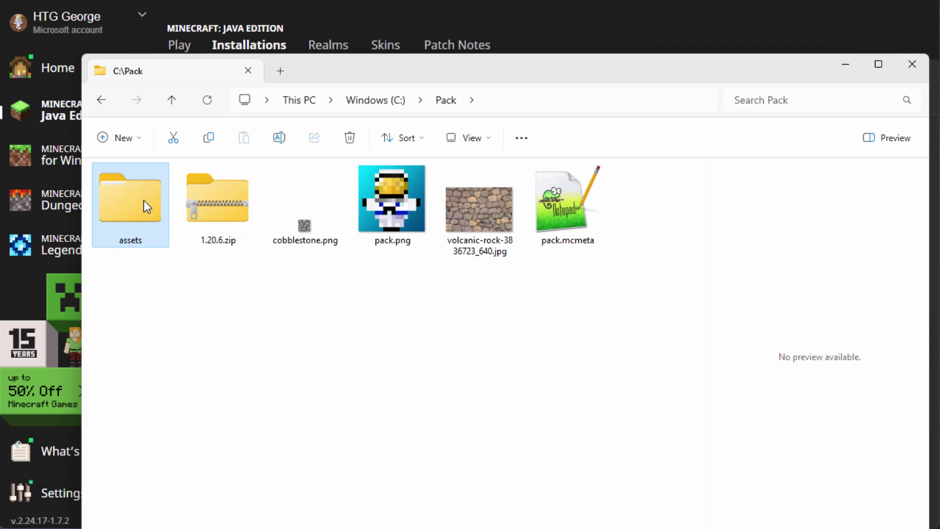
{"action": "left_click", "coordinate": [397, 211]}
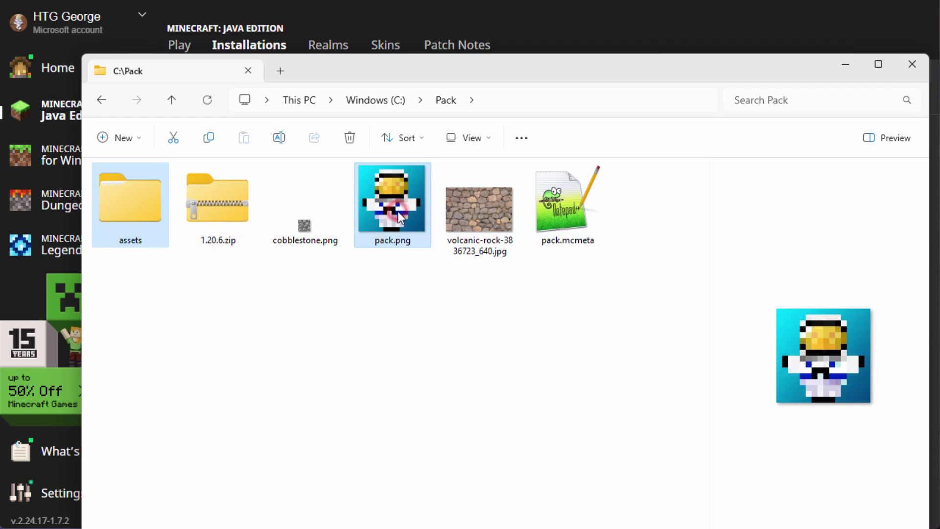
{"action": "left_click", "coordinate": [569, 212], "text": "ctrl"}
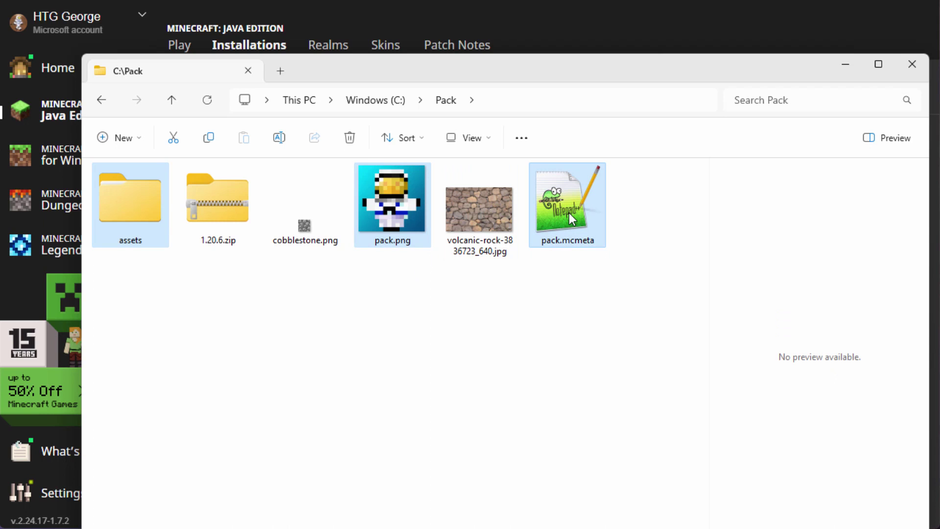
{"action": "right_click", "coordinate": [391, 204]}
{"action": "left_click", "coordinate": [455, 380]}
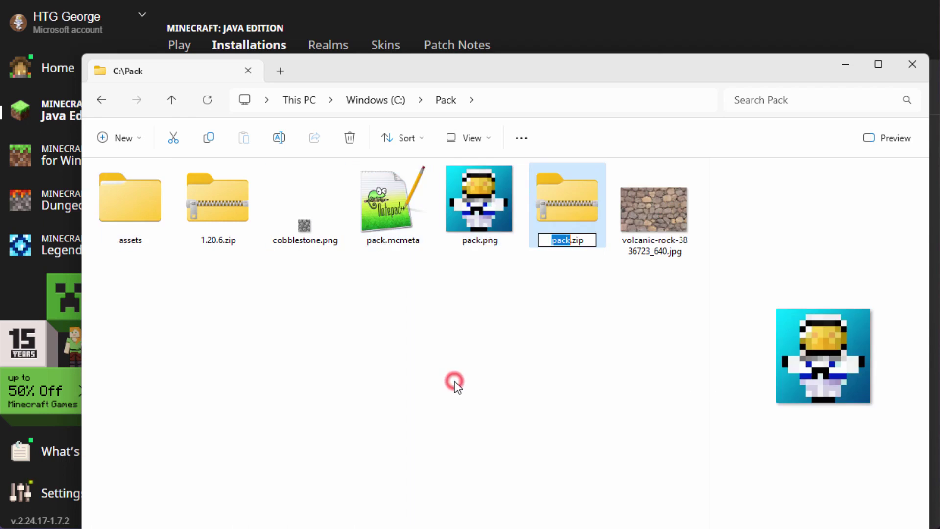
{"action": "type", "text": "cobblestone"}
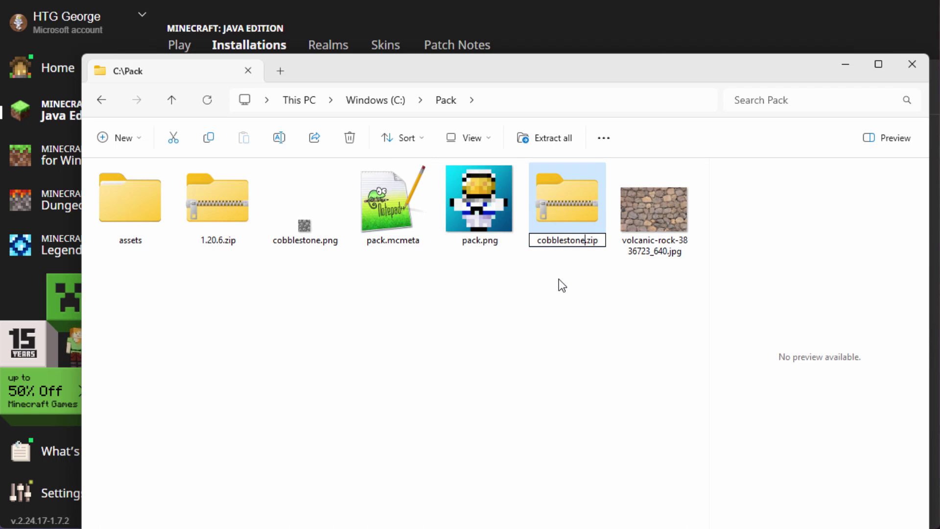
{"action": "left_click", "coordinate": [560, 279]}
{"action": "left_click", "coordinate": [596, 244]}
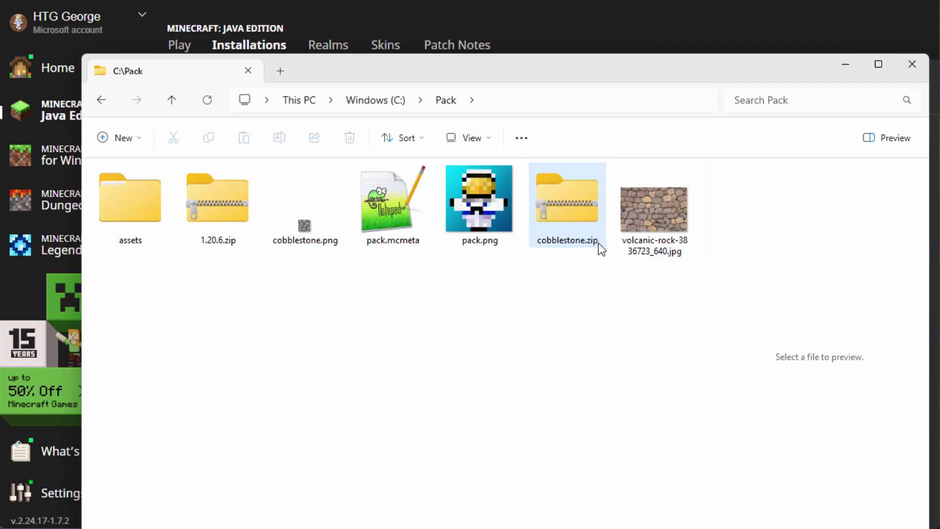